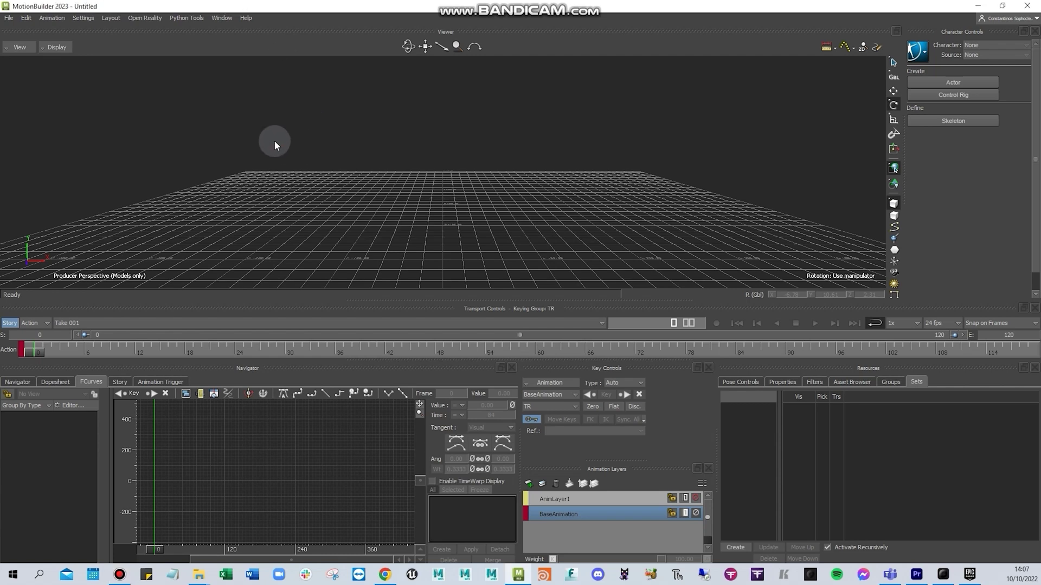
# Choose SK_Sci_Fi_Character_NoDefined_Rig from the Mobu_Rig folder as the file to merge into the scene
pyautogui.click(10, 19)
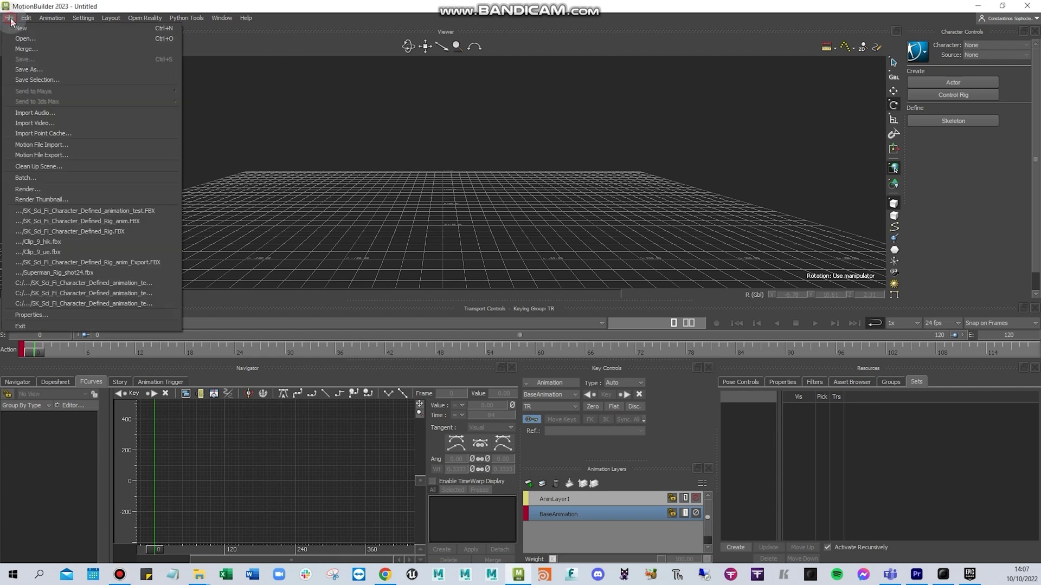
pyautogui.click(34, 50)
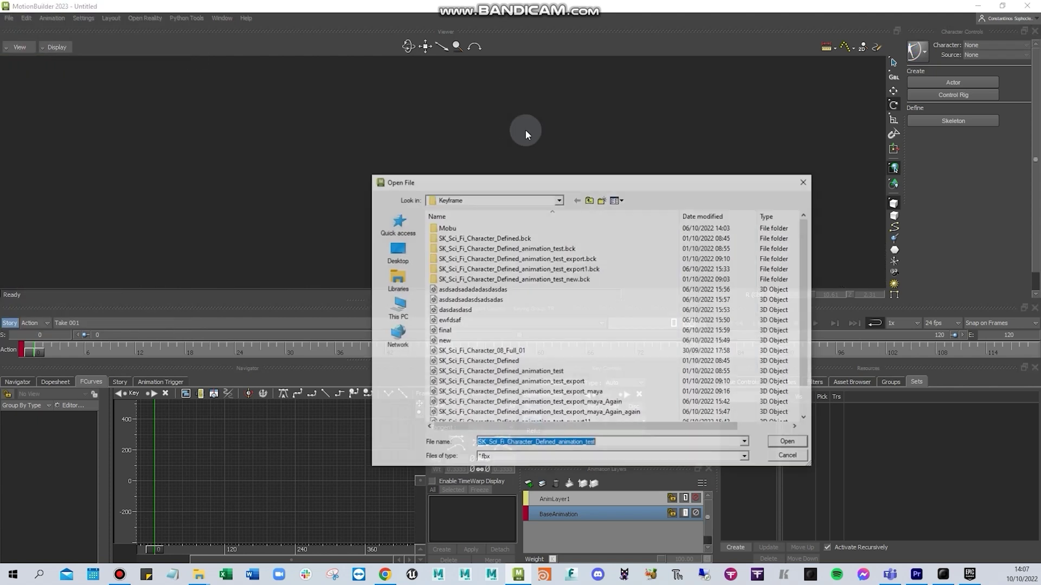
pyautogui.click(589, 200)
pyautogui.click(588, 200)
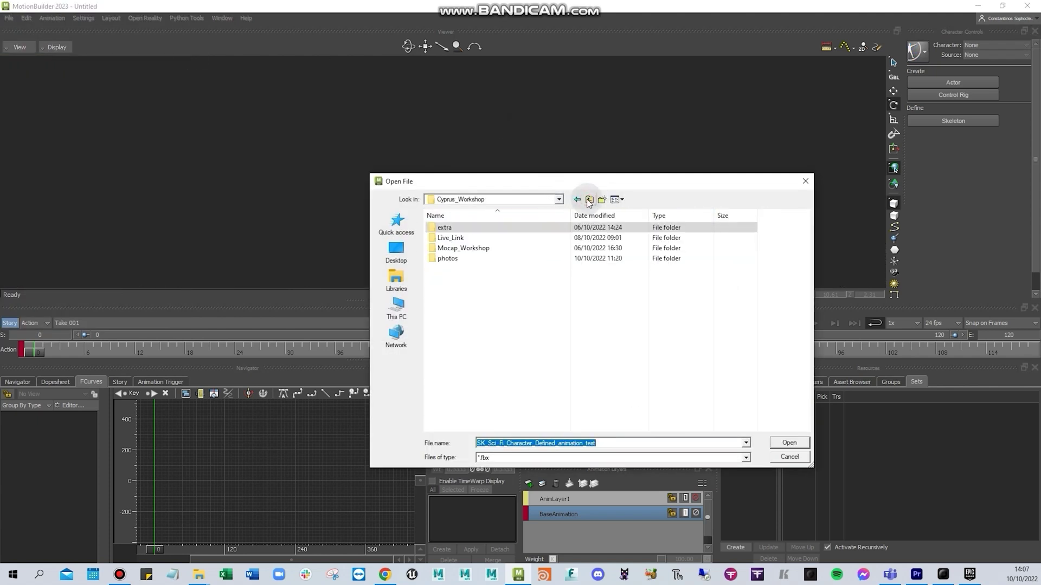
pyautogui.doubleClick(502, 248)
pyautogui.click(489, 241)
pyautogui.doubleClick(489, 241)
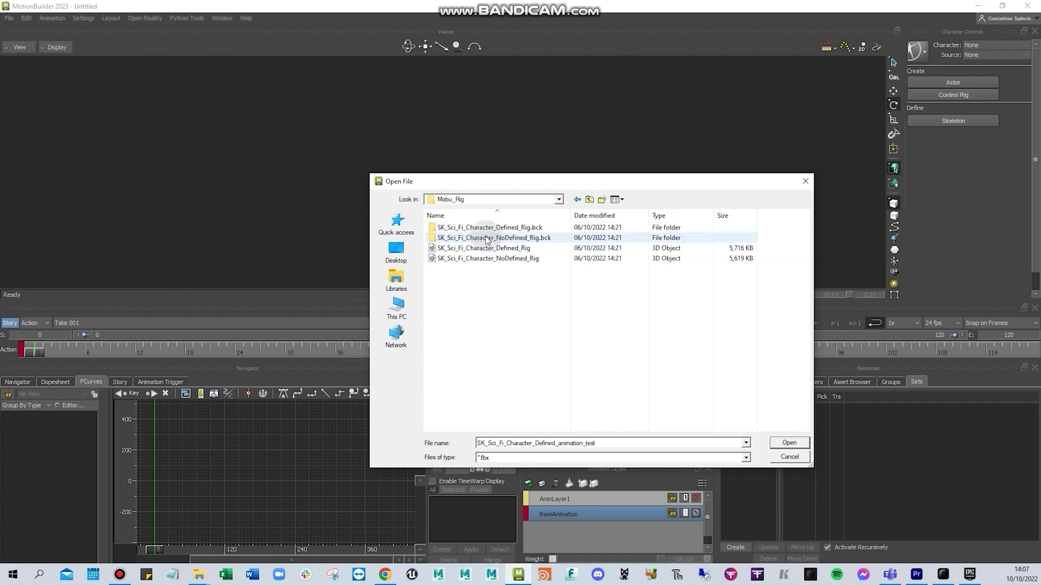
pyautogui.doubleClick(487, 259)
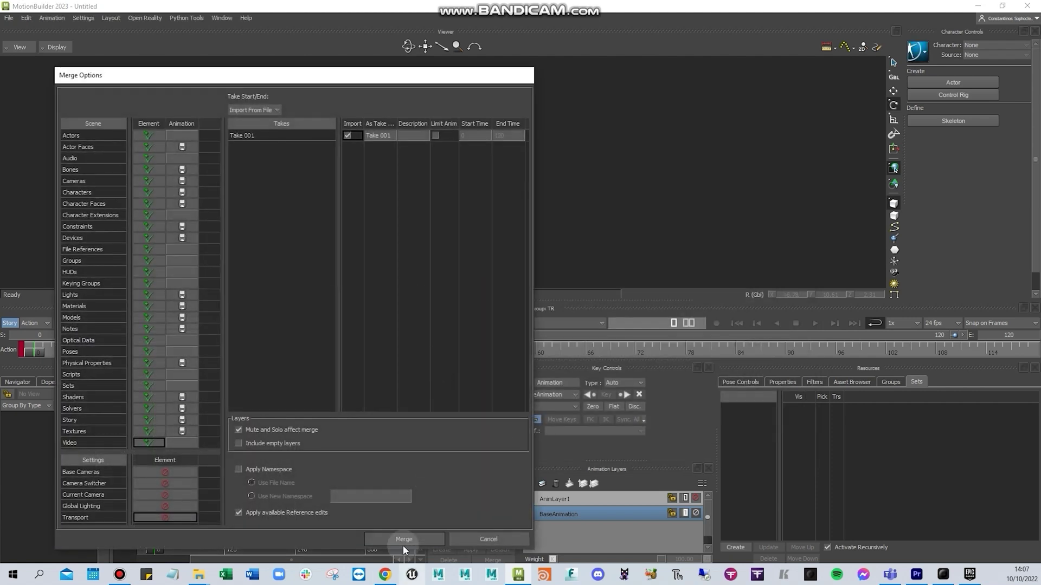
# Merge the rig with Take Start/End set to Leave As Is and Take 001 excluded from the import
pyautogui.click(268, 114)
pyautogui.click(259, 122)
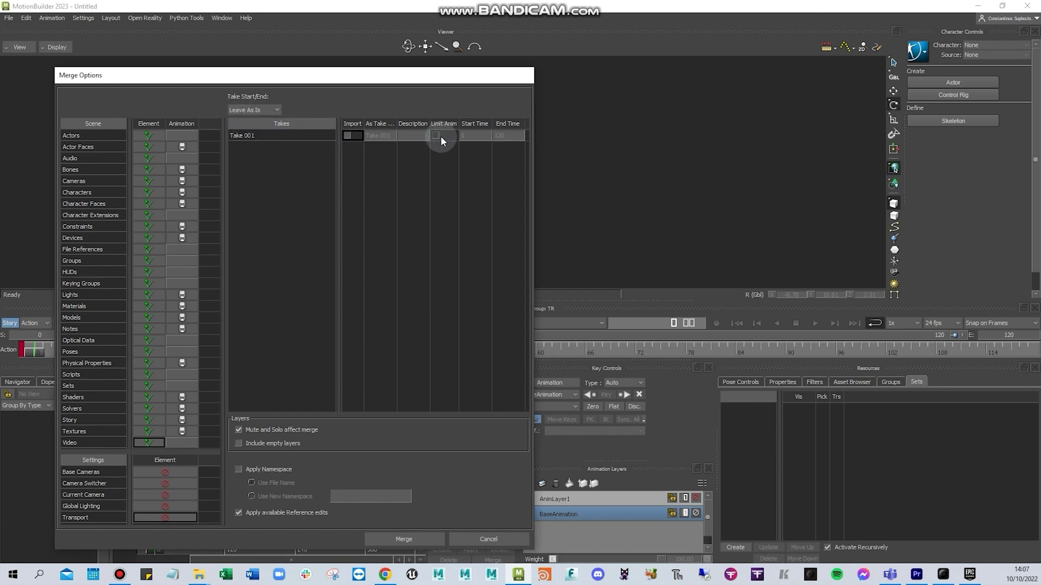
pyautogui.click(400, 538)
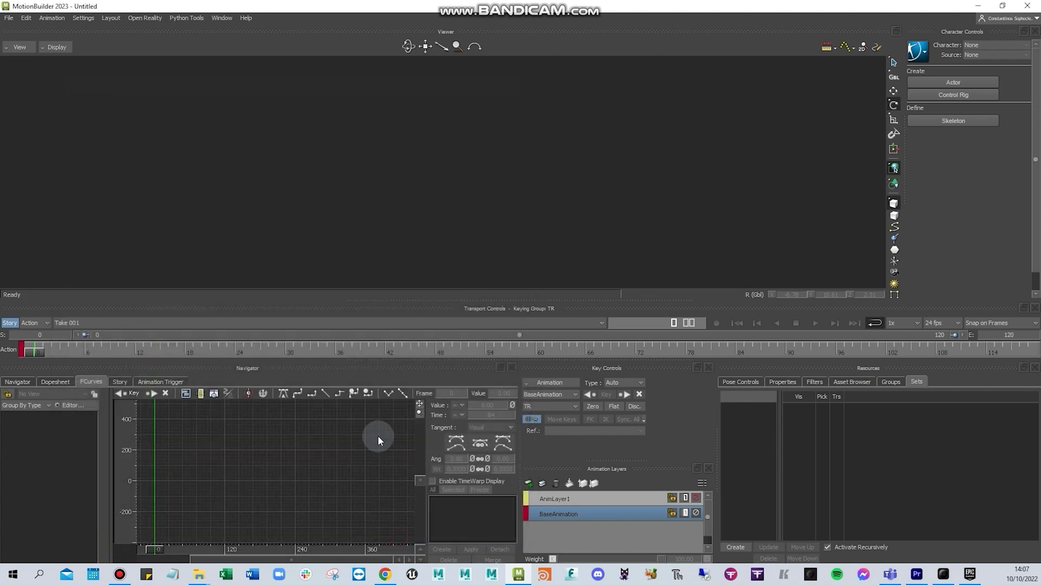
# Create a new character with a Skeleton definition for the merged model
pyautogui.keyDown('alt'); pyautogui.moveTo(492, 95); pyautogui.dragTo(505, 202, button='middle'); pyautogui.keyUp('alt')
pyautogui.keyDown('alt'); pyautogui.moveTo(505, 201); pyautogui.dragTo(521, 245, button='right'); pyautogui.keyUp('alt')
pyautogui.keyDown('ctrl'); pyautogui.keyDown('shift'); pyautogui.moveTo(520, 245); pyautogui.dragTo(480, 138); pyautogui.keyUp('shift'); pyautogui.keyUp('ctrl')
pyautogui.keyDown('alt'); pyautogui.moveTo(480, 137); pyautogui.dragTo(479, 106, button='right'); pyautogui.keyUp('alt')
pyautogui.moveTo(500, 130)
pyautogui.keyDown('alt'); pyautogui.mouseDown()
pyautogui.moveTo(484, 130)
pyautogui.moveTo(486, 120)
pyautogui.mouseUp(); pyautogui.keyUp('alt')
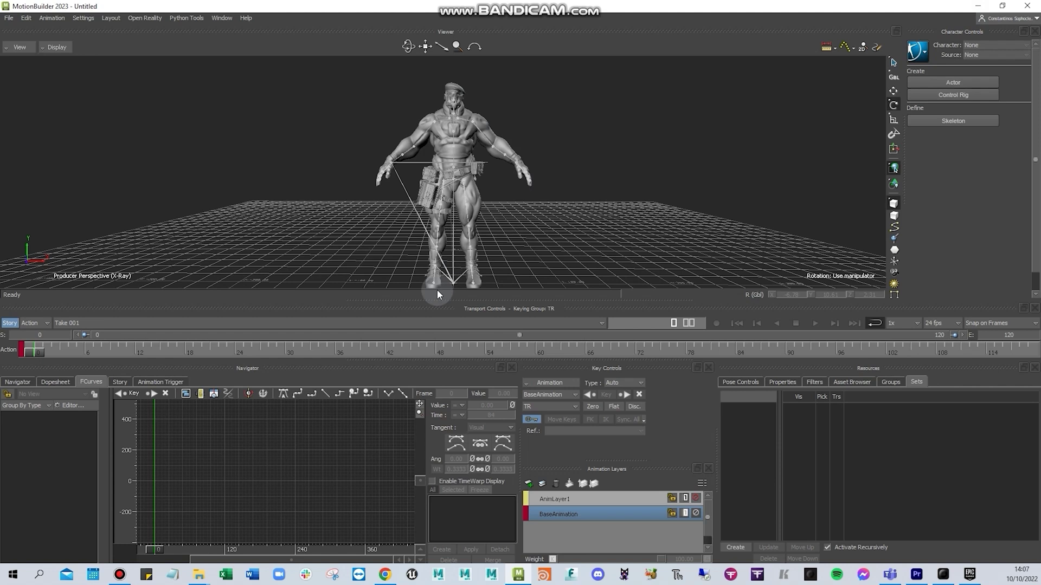
pyautogui.moveTo(528, 202)
pyautogui.keyDown('ctrl'); pyautogui.keyDown('shift'); pyautogui.mouseDown()
pyautogui.moveTo(482, 197)
pyautogui.moveTo(520, 206)
pyautogui.moveTo(537, 195)
pyautogui.moveTo(540, 214)
pyautogui.moveTo(509, 201)
pyautogui.moveTo(531, 187)
pyautogui.mouseUp(); pyautogui.keyUp('shift'); pyautogui.keyUp('ctrl')
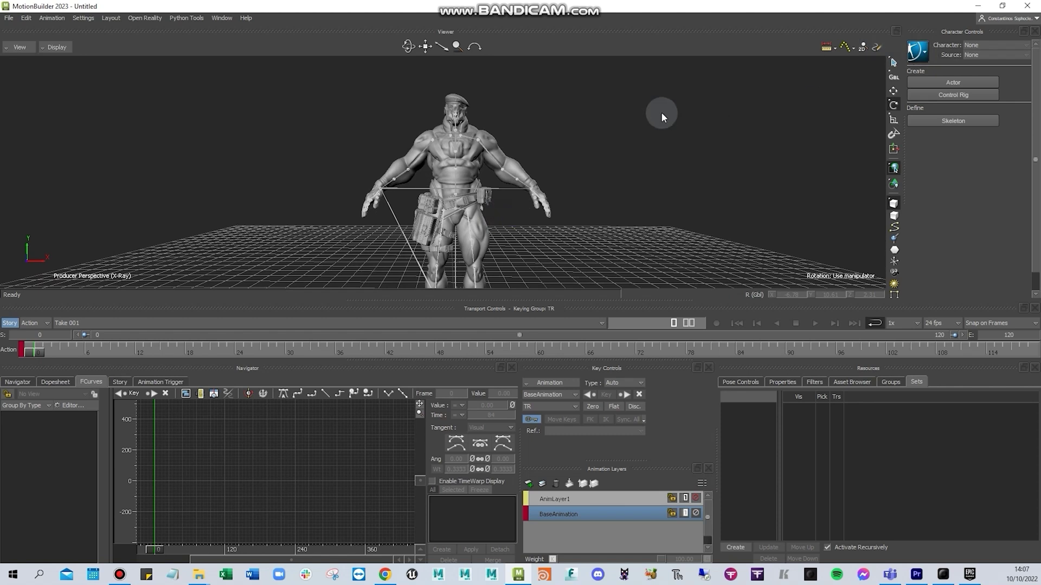
pyautogui.click(917, 51)
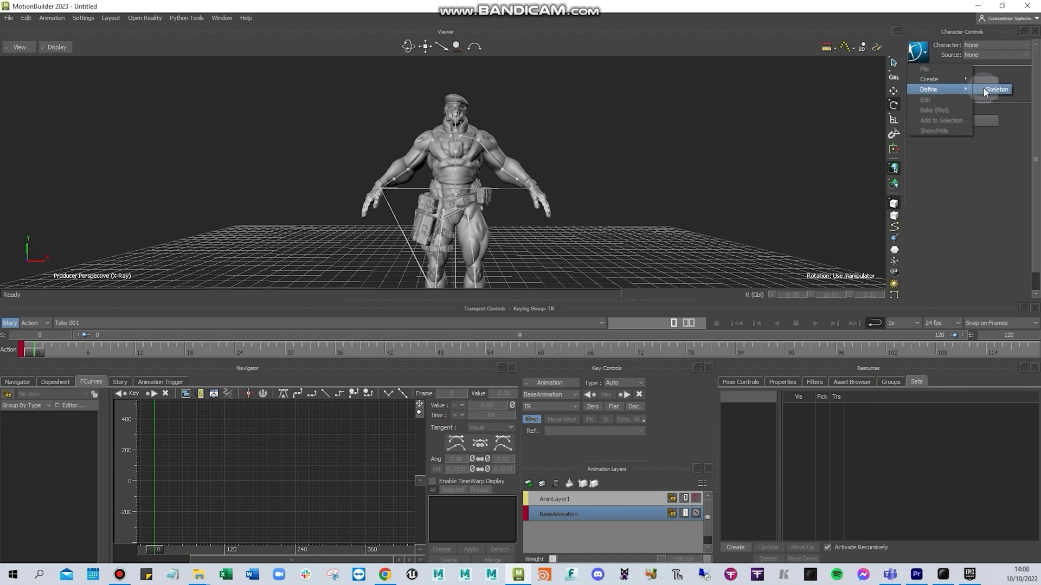
pyautogui.click(985, 89)
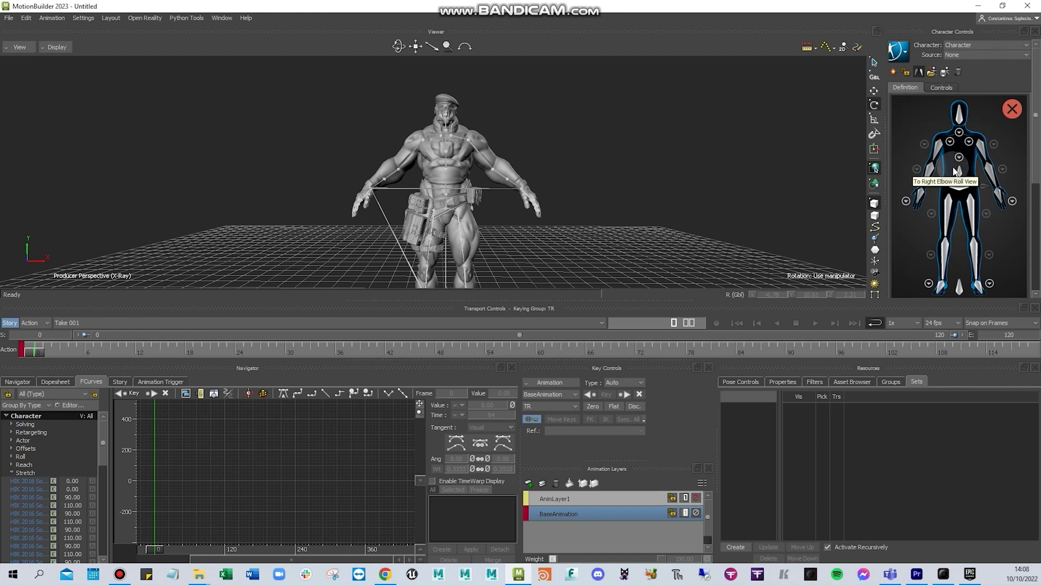
# Assign the model's pelvis bone to the Hips slot of the character definition
pyautogui.keyDown('alt'); pyautogui.moveTo(520, 184); pyautogui.dragTo(508, 154, button='middle'); pyautogui.keyUp('alt')
pyautogui.moveTo(509, 155)
pyautogui.keyDown('alt'); pyautogui.mouseDown(button='right')
pyautogui.moveTo(532, 207)
pyautogui.moveTo(514, 169)
pyautogui.mouseUp(button='right'); pyautogui.keyUp('alt')
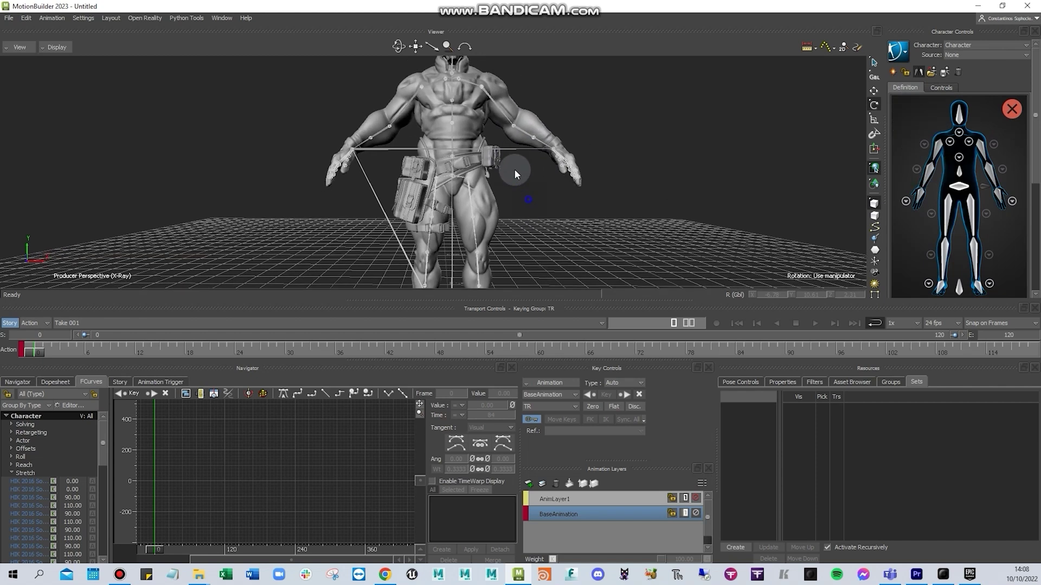
pyautogui.keyDown('ctrl'); pyautogui.moveTo(515, 173); pyautogui.dragTo(365, 220); pyautogui.keyUp('ctrl')
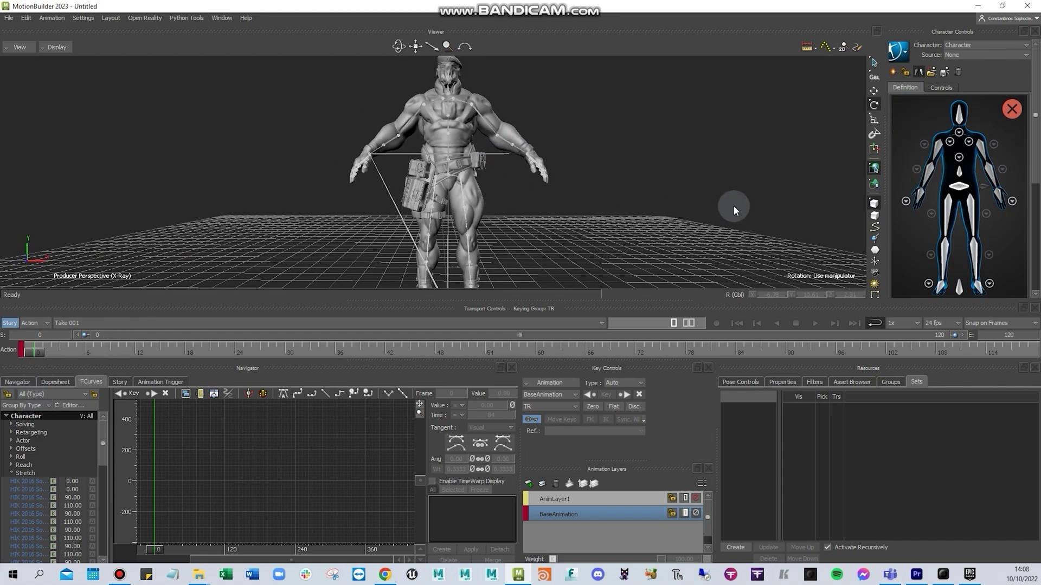
pyautogui.keyDown('ctrl'); pyautogui.moveTo(516, 185); pyautogui.dragTo(607, 201); pyautogui.keyUp('ctrl')
pyautogui.click(459, 175)
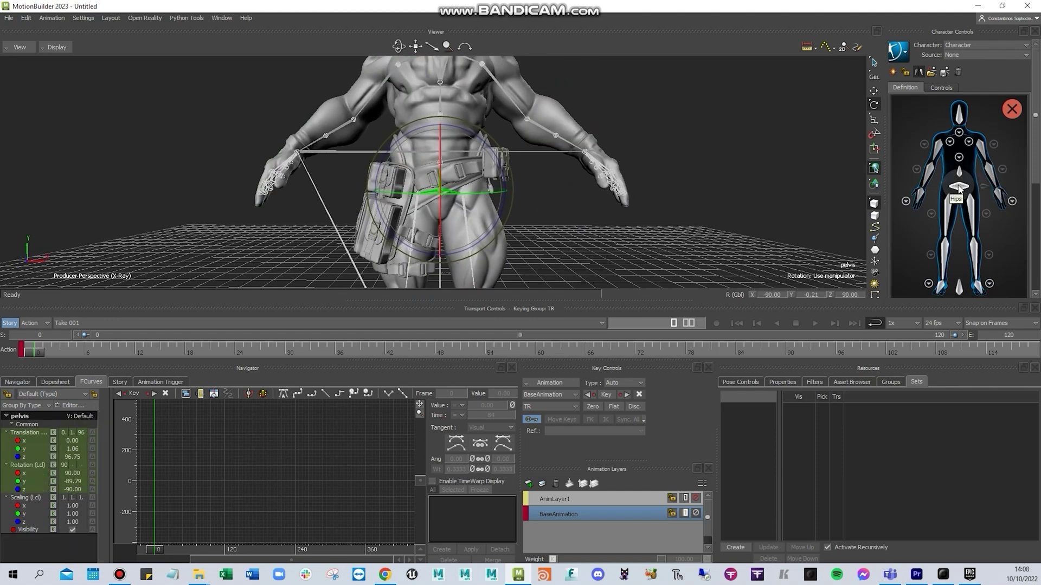
pyautogui.rightClick(958, 188)
pyautogui.click(948, 197)
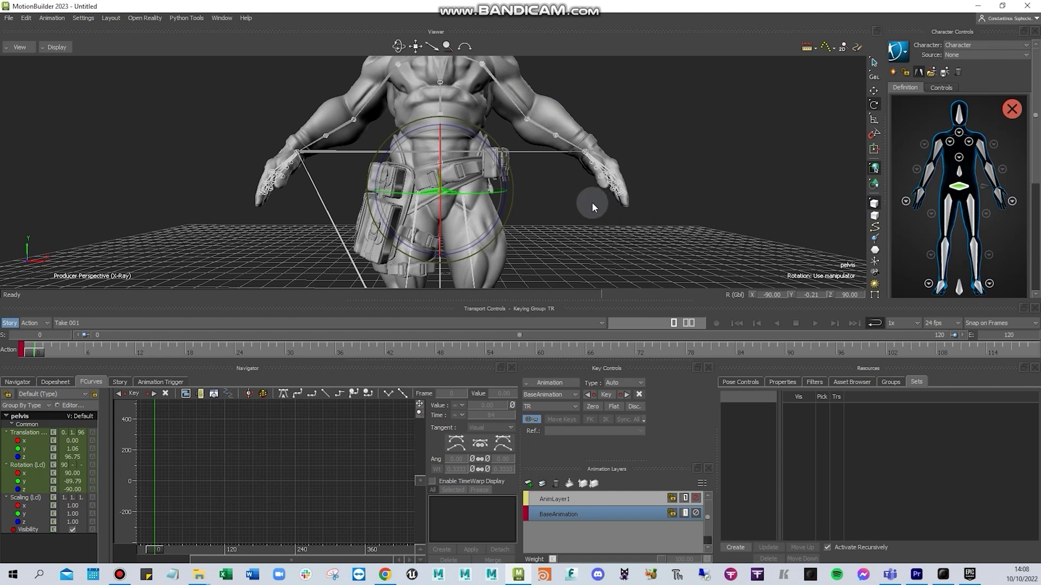
# Assign the thigh_l bone to the left upper leg slot of the character definition
pyautogui.click(620, 210)
pyautogui.click(464, 205)
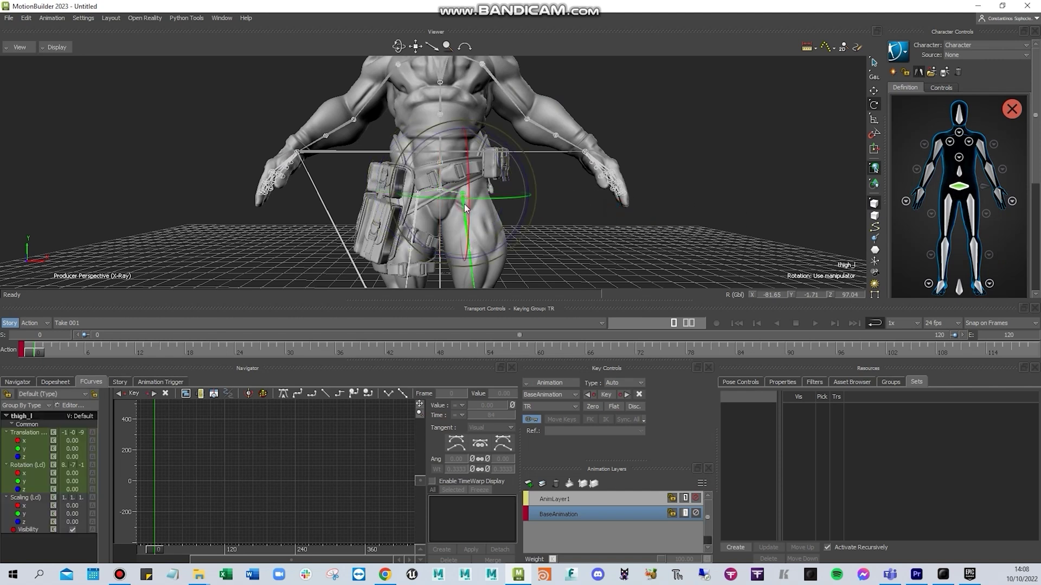
pyautogui.rightClick(972, 204)
pyautogui.click(972, 204)
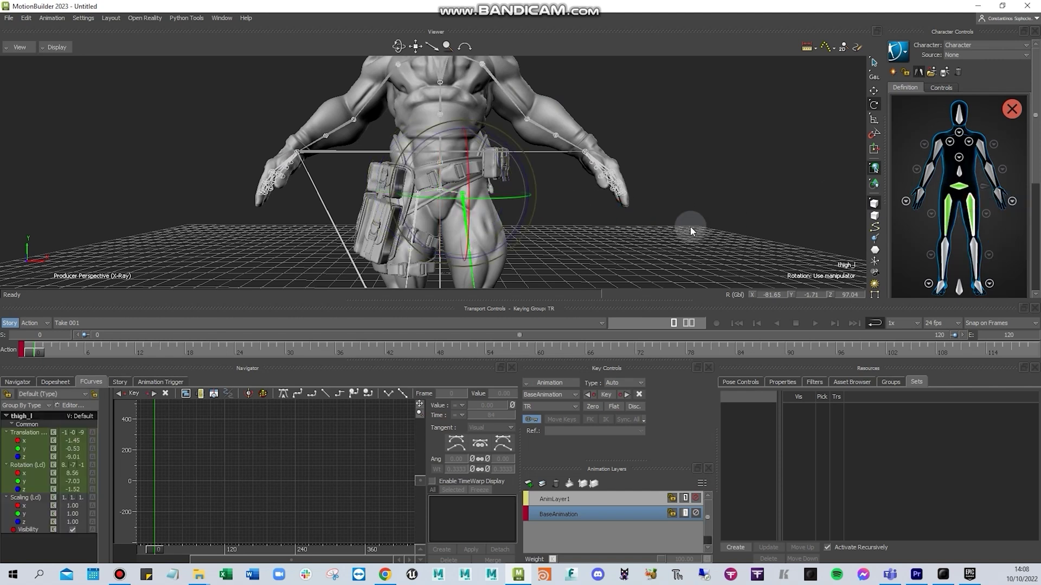
# Assign the calf_l bone to the LeftLeg slot of the character definition
pyautogui.keyDown('shift'); pyautogui.moveTo(691, 226); pyautogui.dragTo(557, 144); pyautogui.keyUp('shift')
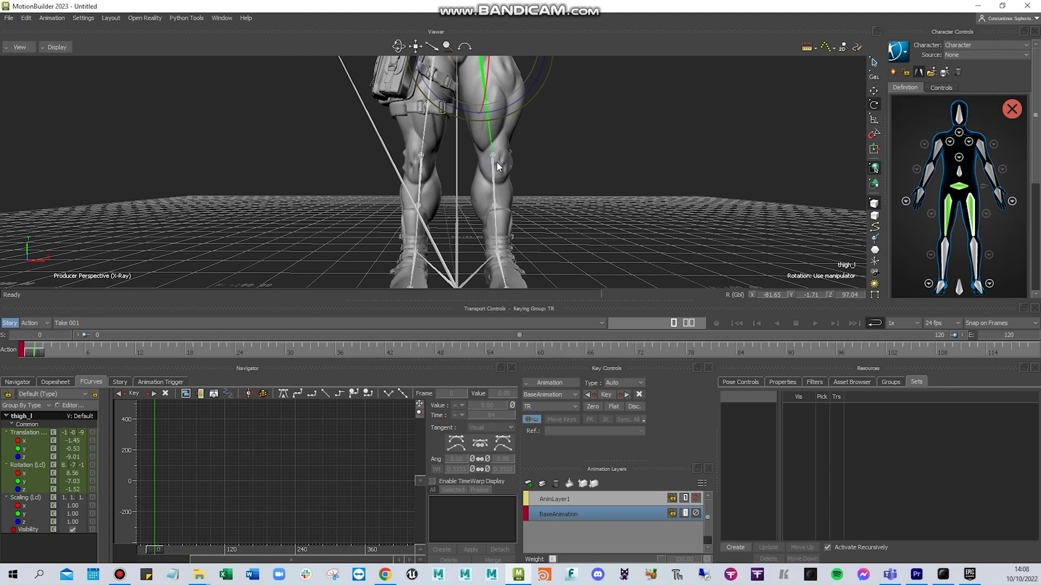
pyautogui.click(492, 161)
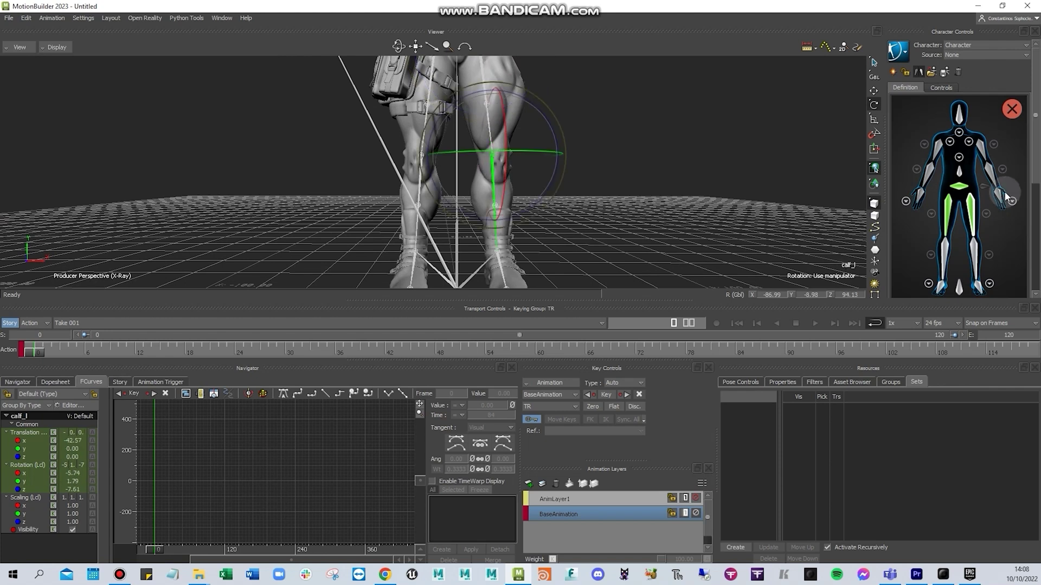
pyautogui.rightClick(976, 251)
pyautogui.click(979, 253)
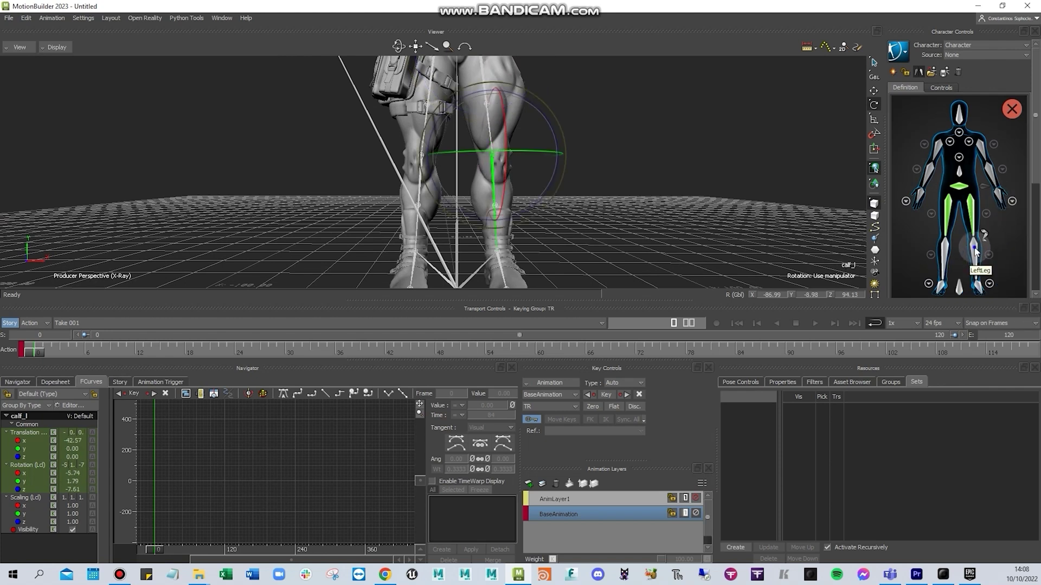
pyautogui.rightClick(975, 248)
pyautogui.click(979, 254)
# Assign the foot_l bone to the left foot slot of the character definition
pyautogui.keyDown('shift'); pyautogui.moveTo(565, 212); pyautogui.dragTo(552, 172); pyautogui.keyUp('shift')
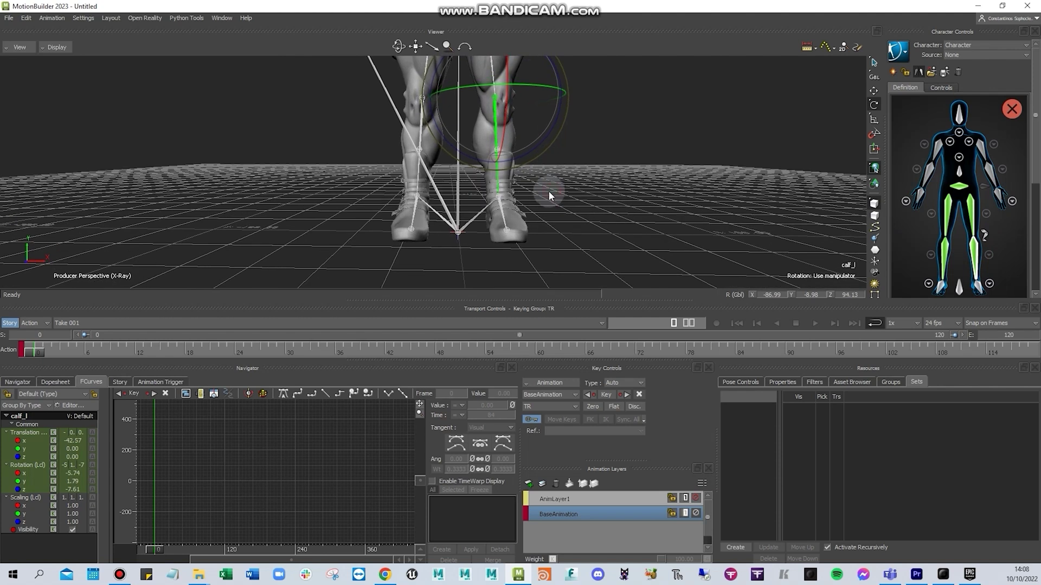
pyautogui.press('pagedown')
pyautogui.click(643, 212)
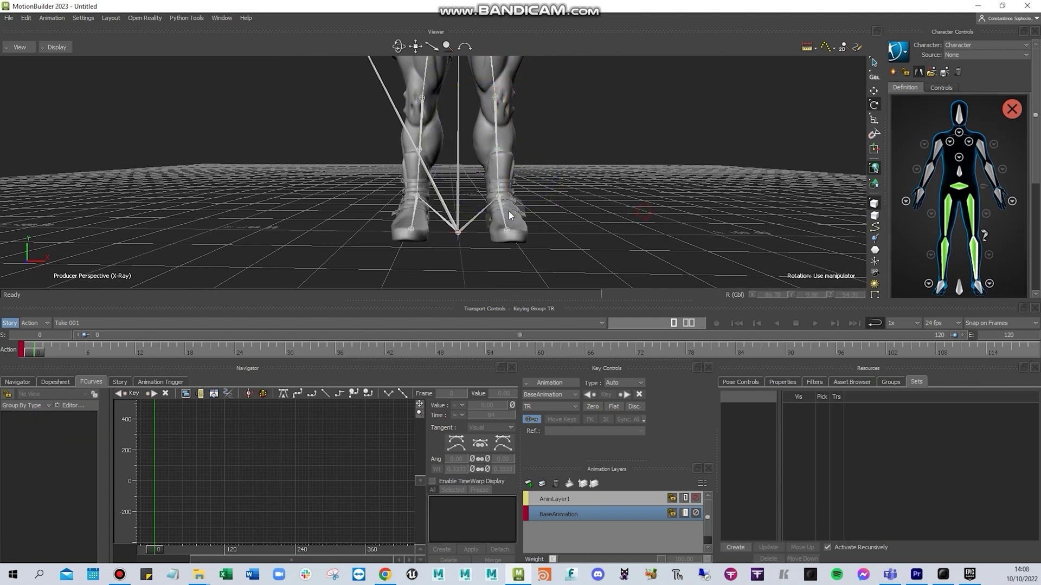
pyautogui.click(499, 205)
pyautogui.rightClick(978, 286)
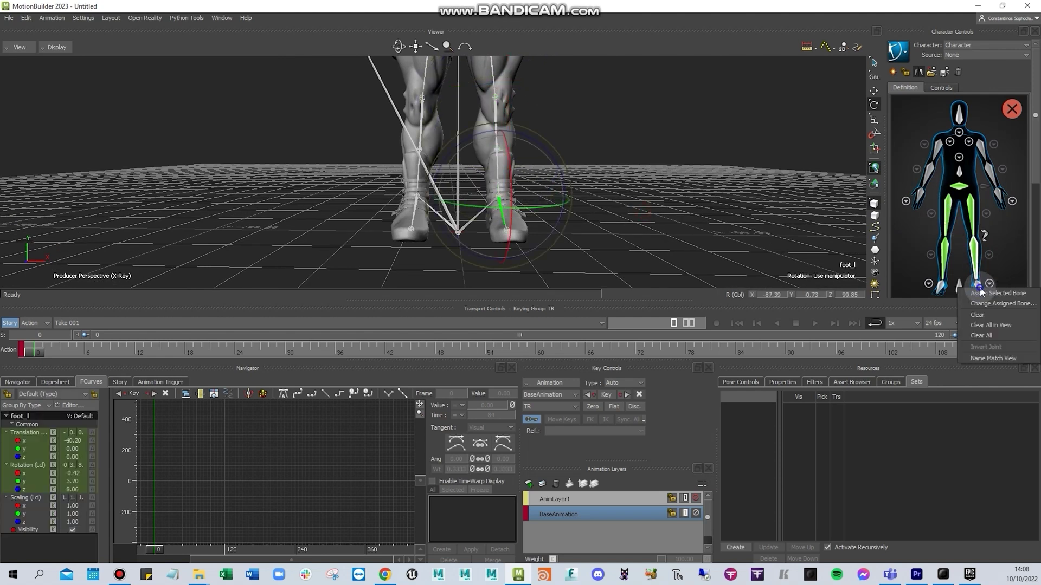
pyautogui.click(986, 293)
# Assign the ball_l bone to the large base bone in the left foot's detail view, then return to the full-body view
pyautogui.click(989, 283)
pyautogui.keyDown('ctrl'); pyautogui.keyDown('shift'); pyautogui.moveTo(530, 200); pyautogui.dragTo(531, 223); pyautogui.keyUp('shift'); pyautogui.keyUp('ctrl')
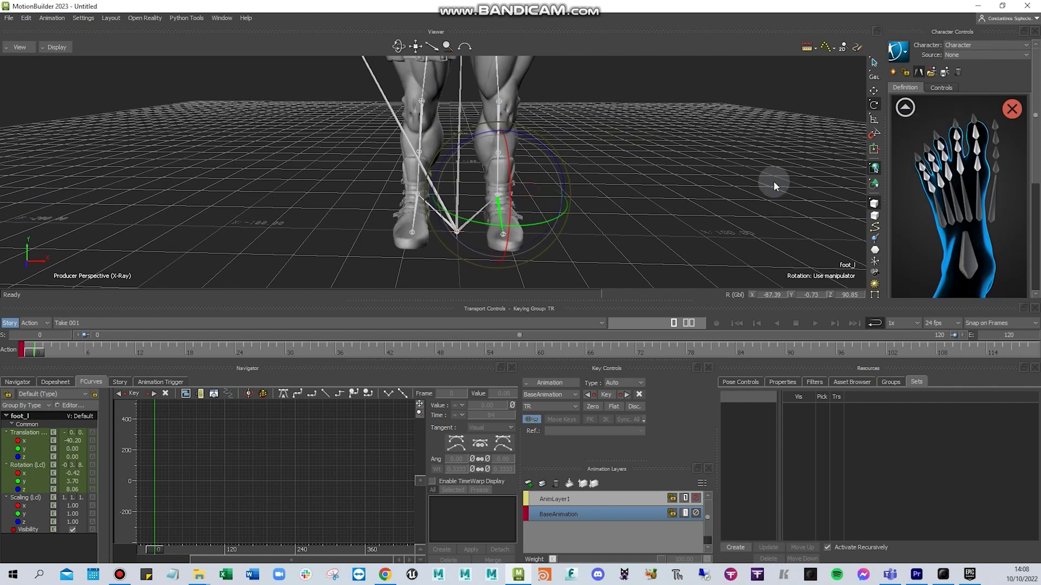
pyautogui.click(772, 182)
pyautogui.click(503, 237)
pyautogui.rightClick(958, 250)
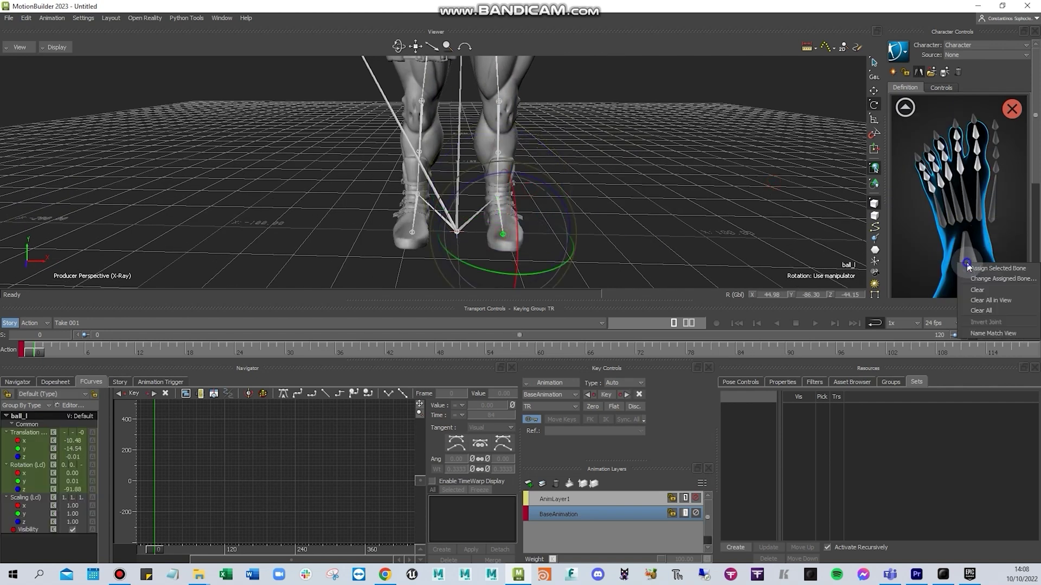
pyautogui.click(981, 262)
pyautogui.click(915, 112)
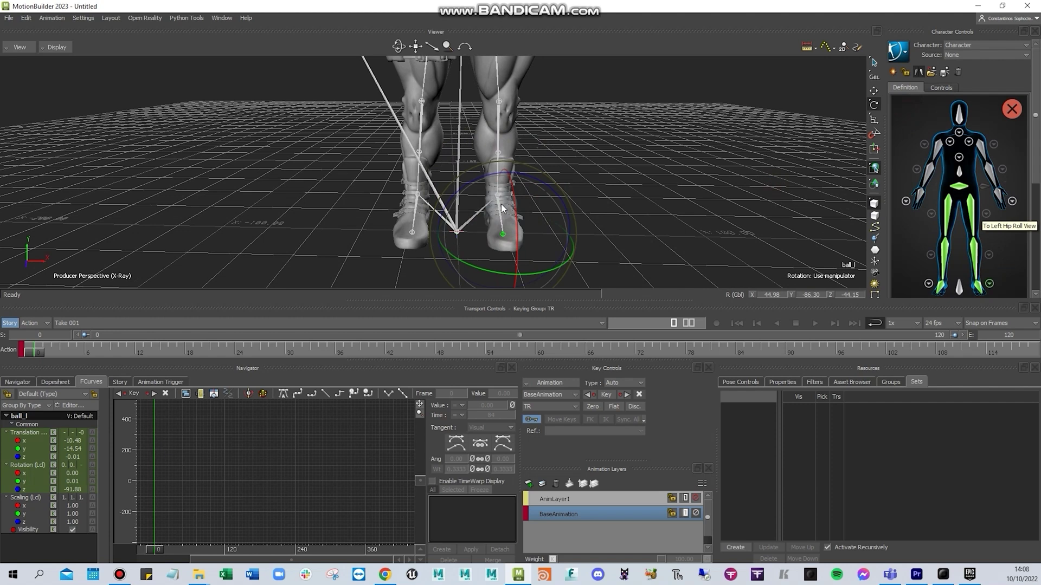
# Assign the root bone between the feet to the reference slot below the body in the character definition
pyautogui.click(991, 281)
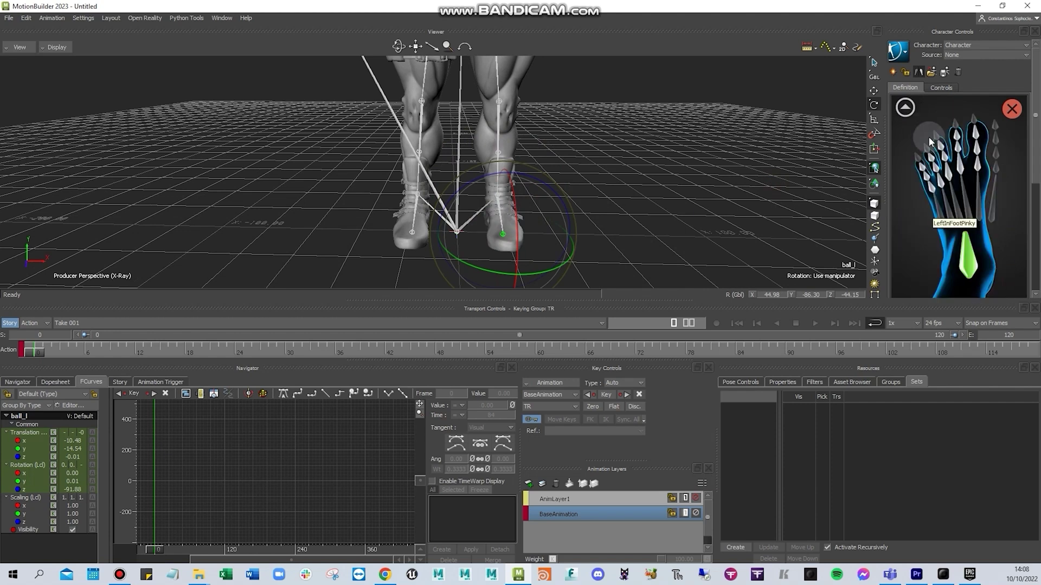
pyautogui.click(692, 168)
pyautogui.scroll(3, 496, 225)
pyautogui.click(475, 278)
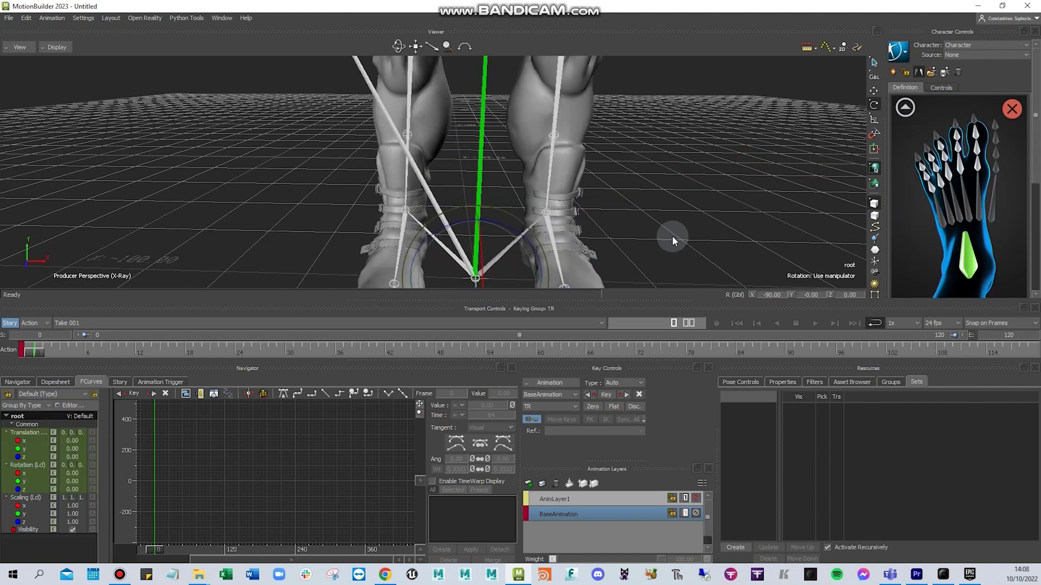
pyautogui.click(904, 108)
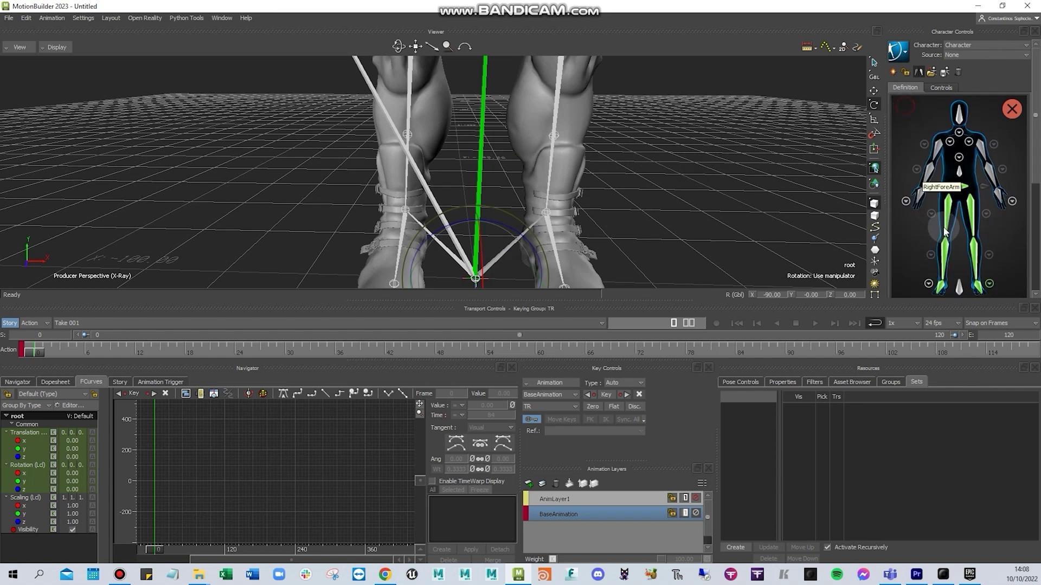
pyautogui.rightClick(960, 292)
pyautogui.click(970, 295)
# Assign the spine_01 bone to the first spine slot in the full-body view, just above the hips
pyautogui.keyDown('alt'); pyautogui.moveTo(683, 192); pyautogui.dragTo(673, 232, button='middle'); pyautogui.keyUp('alt')
pyautogui.keyDown('alt'); pyautogui.moveTo(674, 232); pyautogui.dragTo(616, 62, button='right'); pyautogui.keyUp('alt')
pyautogui.keyDown('alt'); pyautogui.moveTo(615, 62); pyautogui.dragTo(596, 183, button='middle'); pyautogui.keyUp('alt')
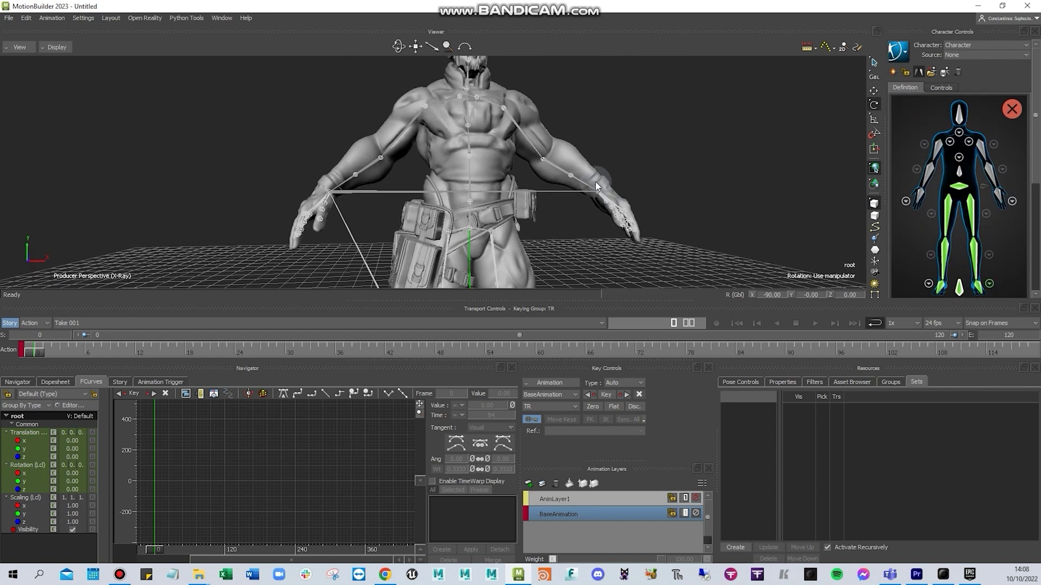
pyautogui.click(470, 209)
pyautogui.click(469, 200)
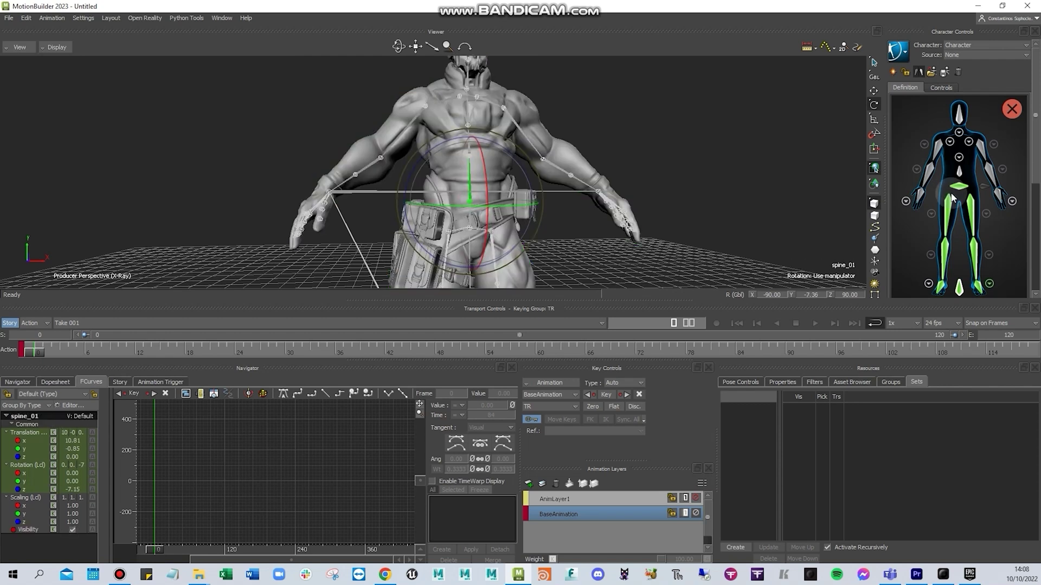
pyautogui.rightClick(959, 174)
pyautogui.click(966, 179)
# Assign the spine_02 bone to the lowest slot in the detailed spine view and clear the selection
pyautogui.click(958, 157)
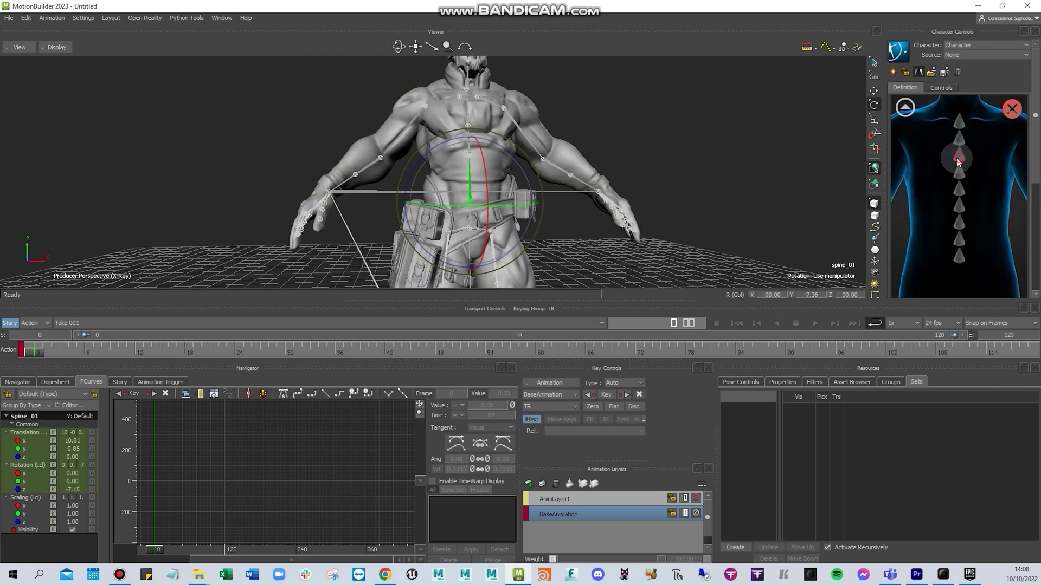
pyautogui.keyDown('alt'); pyautogui.moveTo(602, 108); pyautogui.dragTo(631, 148, button='right'); pyautogui.keyUp('alt')
pyautogui.click(490, 134)
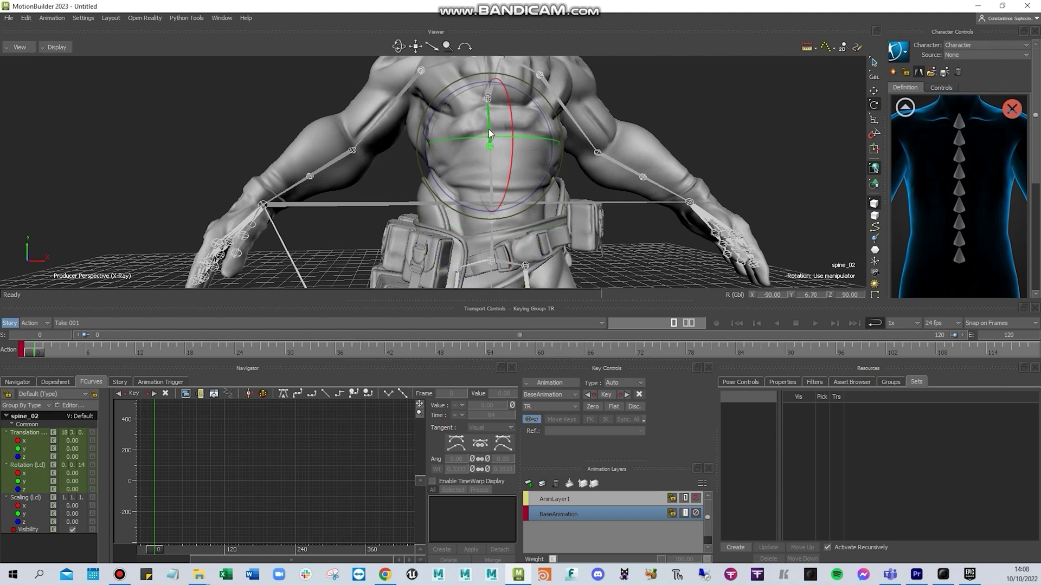
pyautogui.rightClick(970, 270)
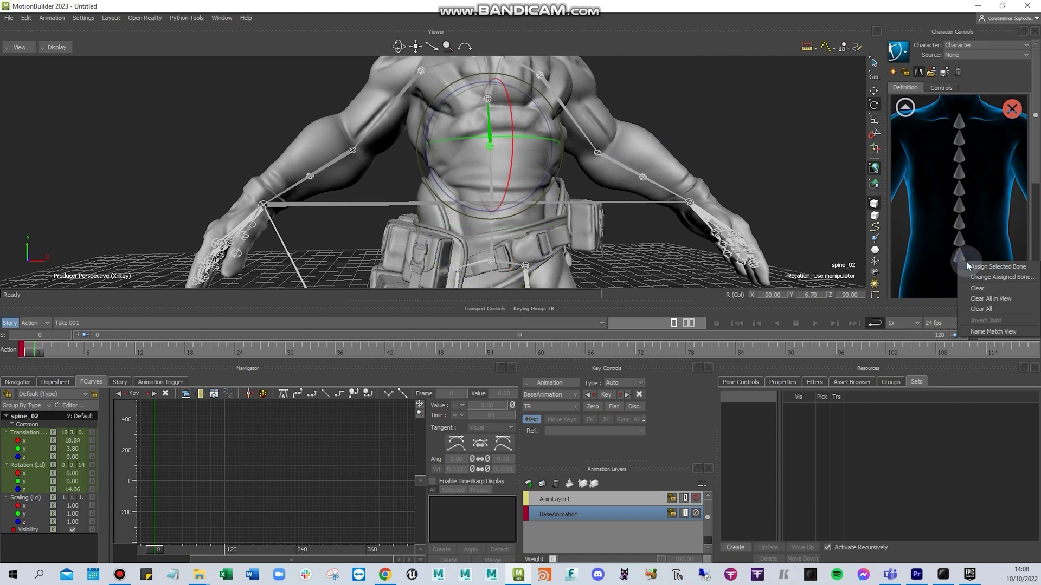
pyautogui.click(984, 276)
pyautogui.click(697, 91)
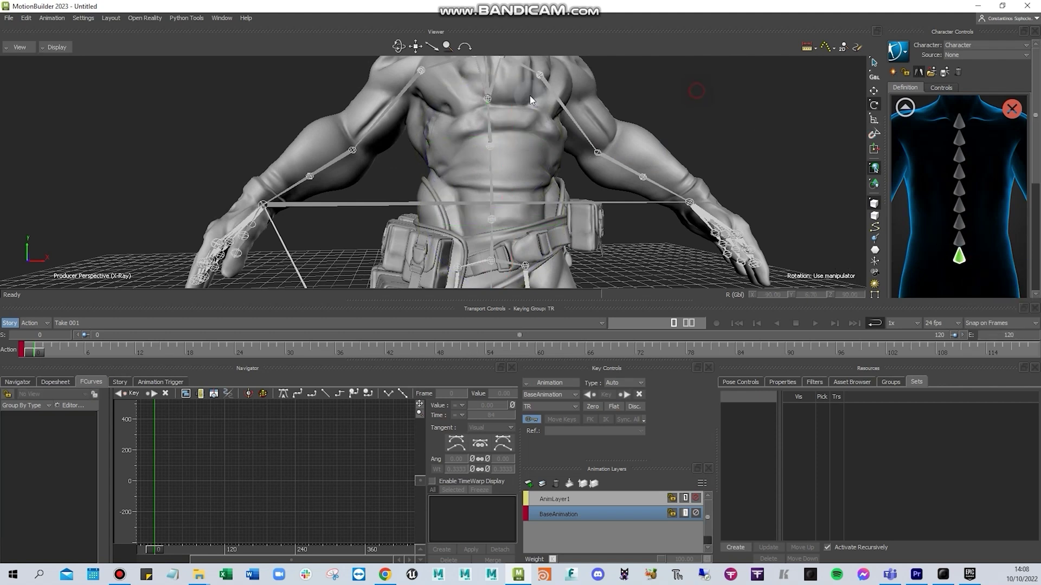
# Assign the spine_03 bone to the second slot from the base in the detailed spine view, return to the full-body view and clear the selection
pyautogui.click(487, 99)
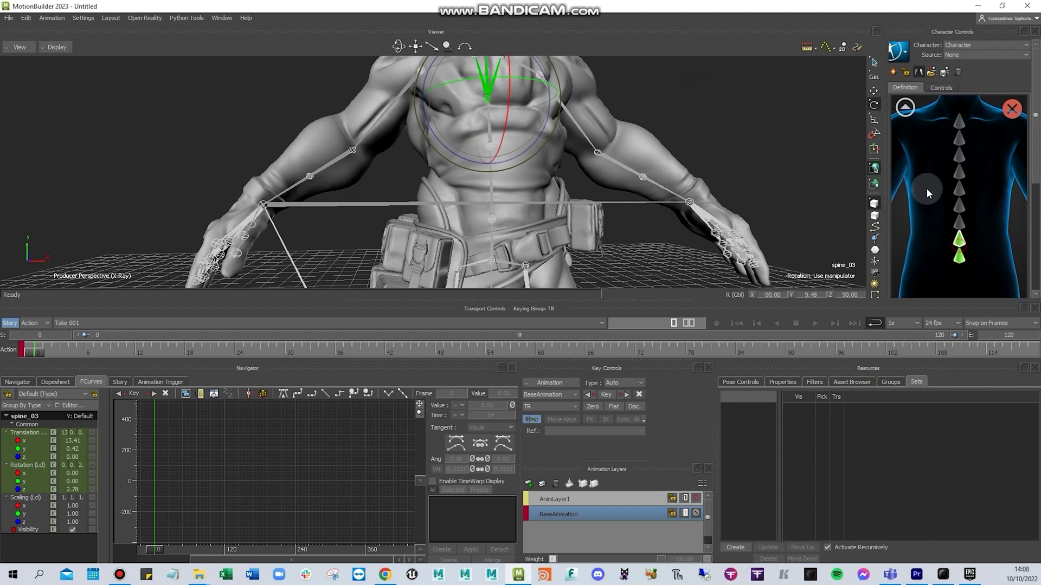
pyautogui.click(905, 107)
pyautogui.keyDown('shift'); pyautogui.moveTo(667, 142); pyautogui.dragTo(588, 213); pyautogui.keyUp('shift')
pyautogui.click(744, 113)
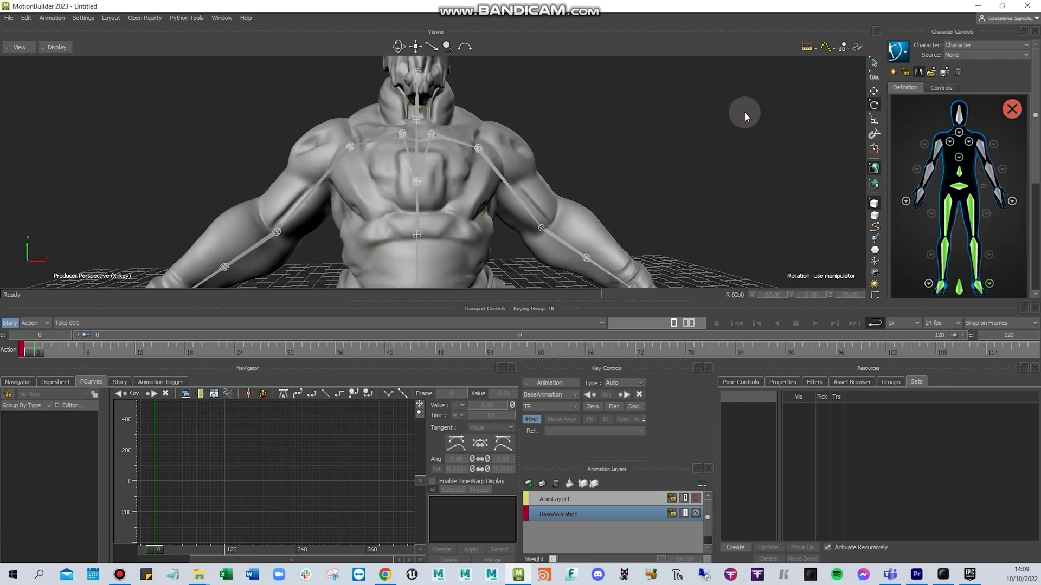
# Assign the clavicle_l bone to the shoulder slot in the left shoulder's detail view, then return to the full-body view
pyautogui.click(968, 142)
pyautogui.click(780, 132)
pyautogui.click(432, 135)
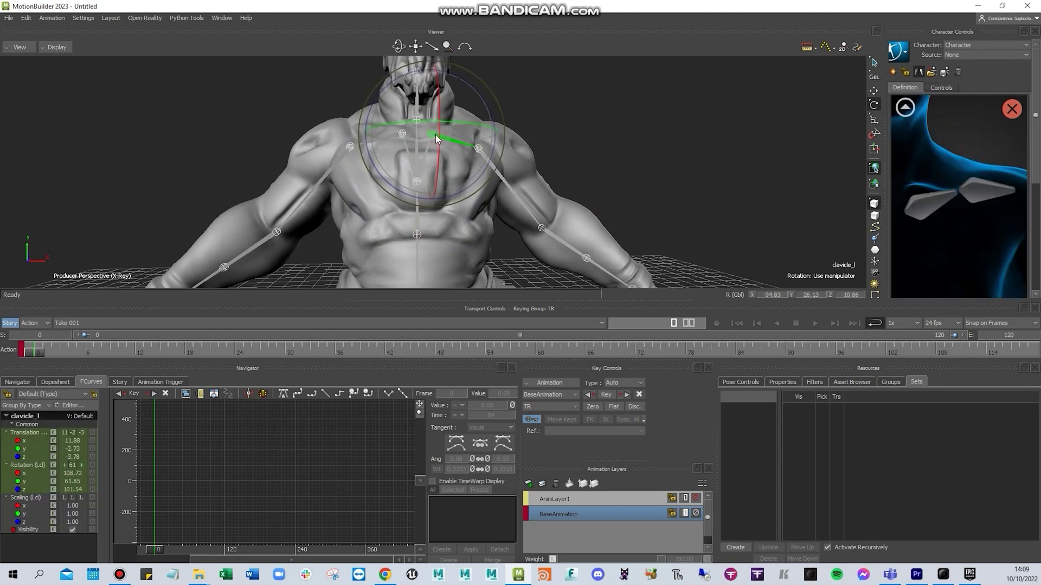
pyautogui.click(905, 108)
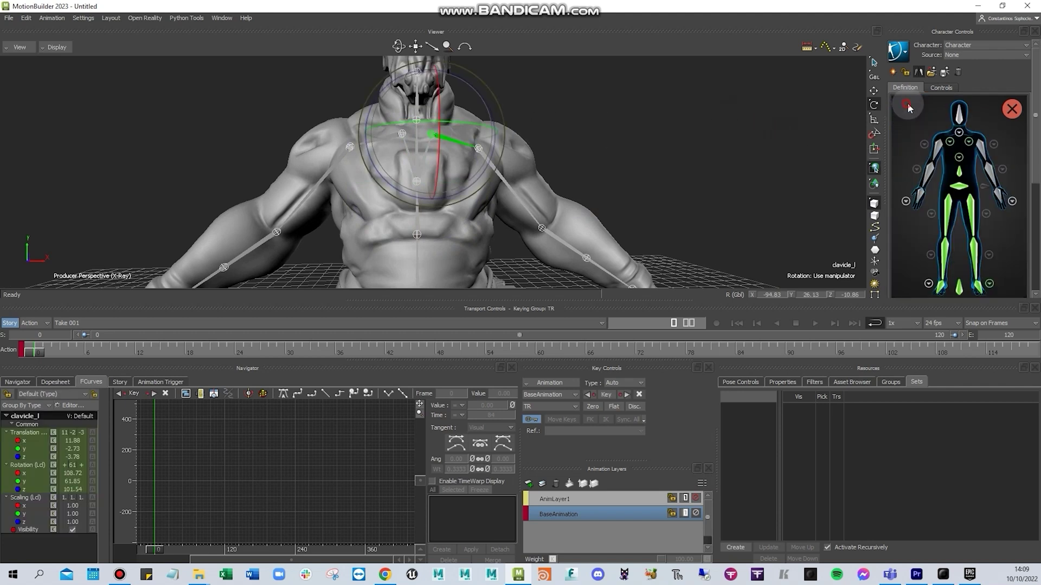
# Assign the upperarm_l and lowerarm_l bones to the left upper arm and left forearm slots in the full-body view
pyautogui.click(500, 173)
pyautogui.click(512, 173)
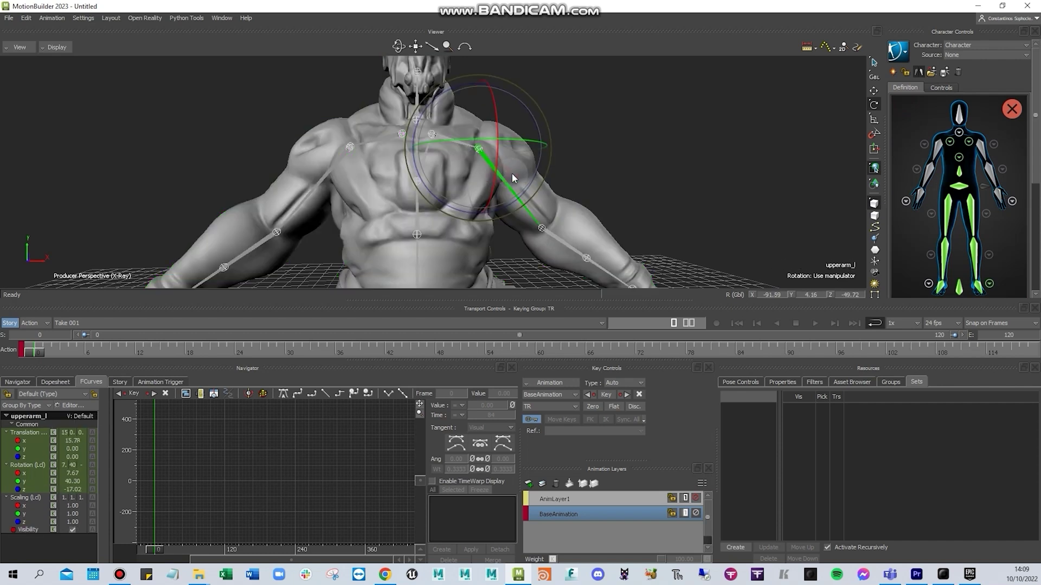
pyautogui.click(561, 245)
pyautogui.rightClick(990, 179)
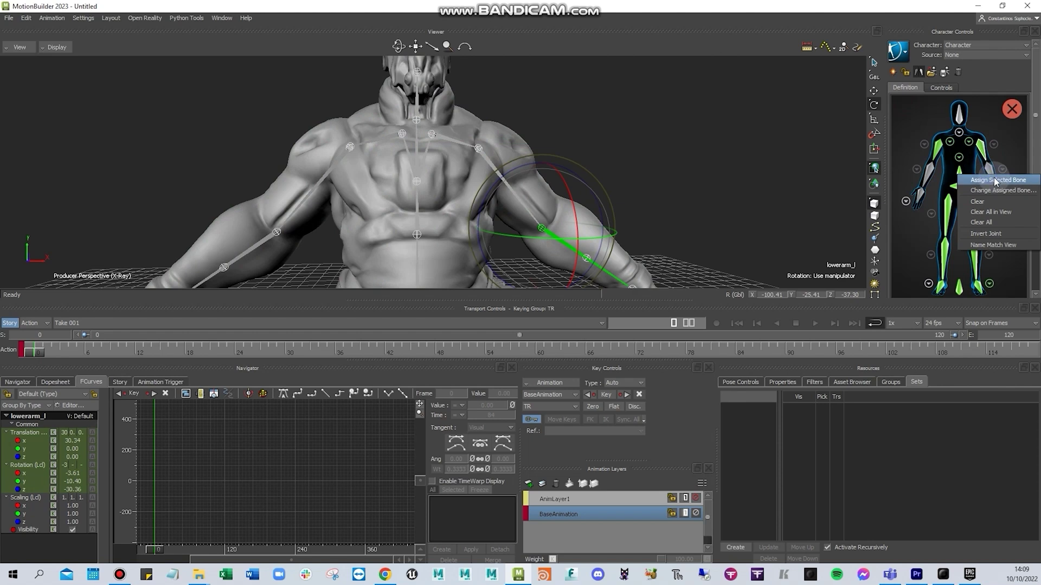
pyautogui.click(994, 179)
# Assign the hand_l bone to the left hand slot in the full-body view
pyautogui.keyDown('alt'); pyautogui.moveTo(600, 168); pyautogui.dragTo(537, 92, button='middle'); pyautogui.keyUp('alt')
pyautogui.click(588, 209)
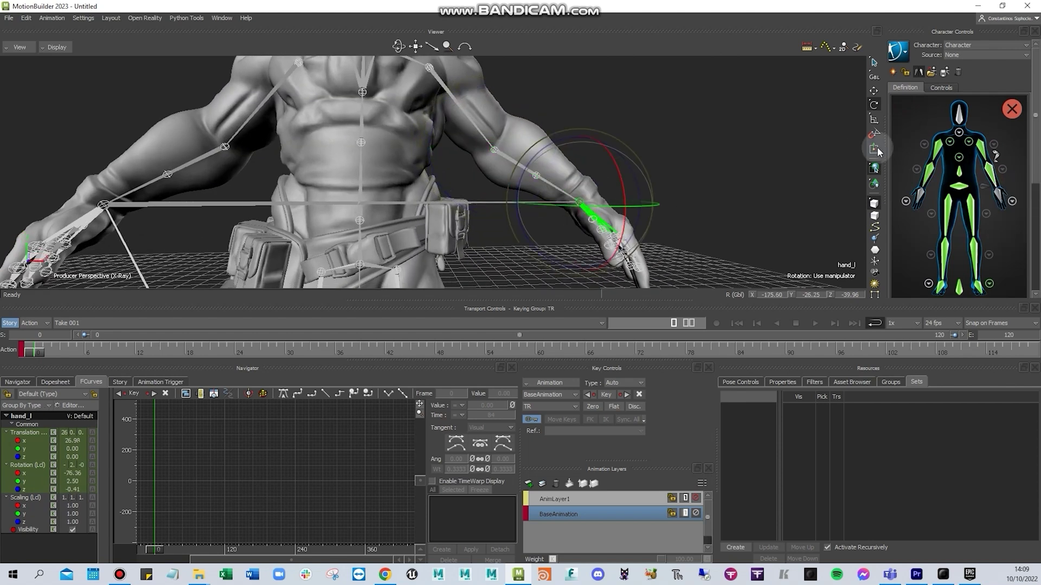
pyautogui.rightClick(1000, 192)
pyautogui.click(1007, 198)
# Assign the neck_01 bone to the lowest Neck slot in the neck's detail view, then return to the full-body view
pyautogui.keyDown('alt'); pyautogui.moveTo(675, 72); pyautogui.dragTo(724, 217, button='middle'); pyautogui.keyUp('alt')
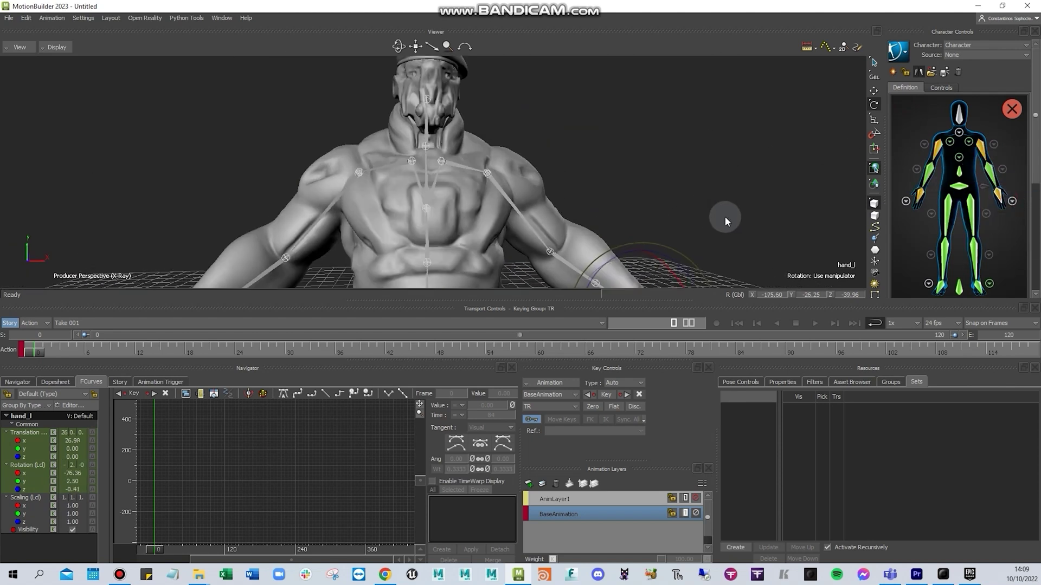
pyautogui.keyDown('alt'); pyautogui.moveTo(512, 119); pyautogui.dragTo(527, 177, button='middle'); pyautogui.keyUp('alt')
pyautogui.scroll(2, 527, 177)
pyautogui.click(439, 193)
pyautogui.click(440, 194)
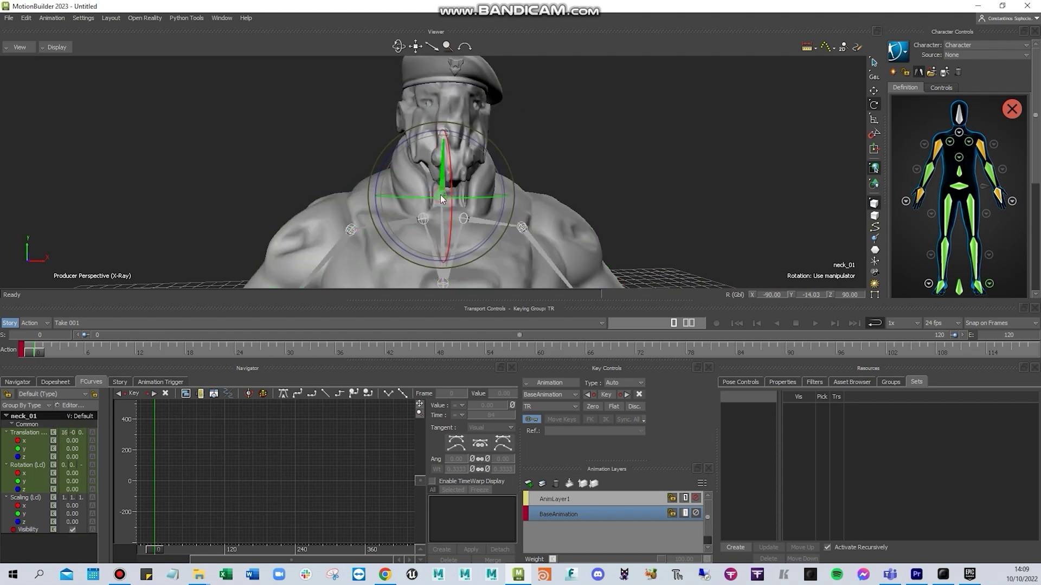
pyautogui.click(958, 132)
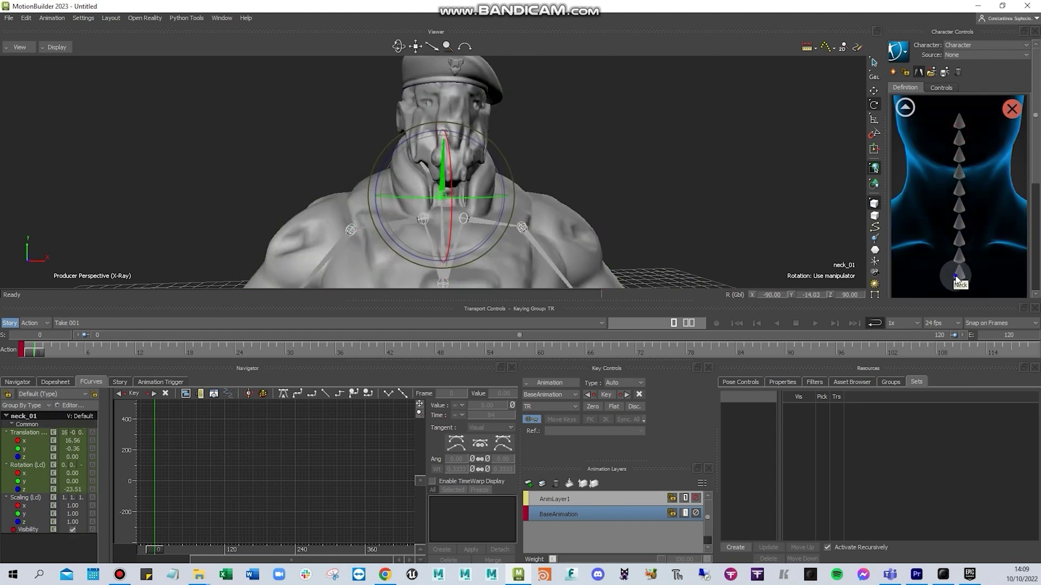
pyautogui.rightClick(958, 271)
pyautogui.click(973, 277)
pyautogui.click(907, 107)
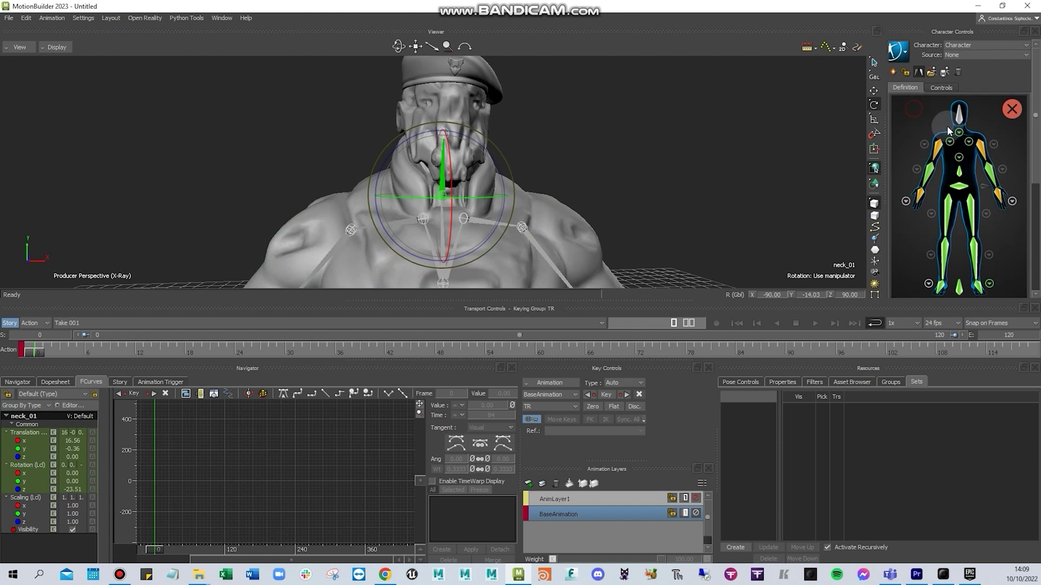
pyautogui.rightClick(960, 112)
pyautogui.click(971, 119)
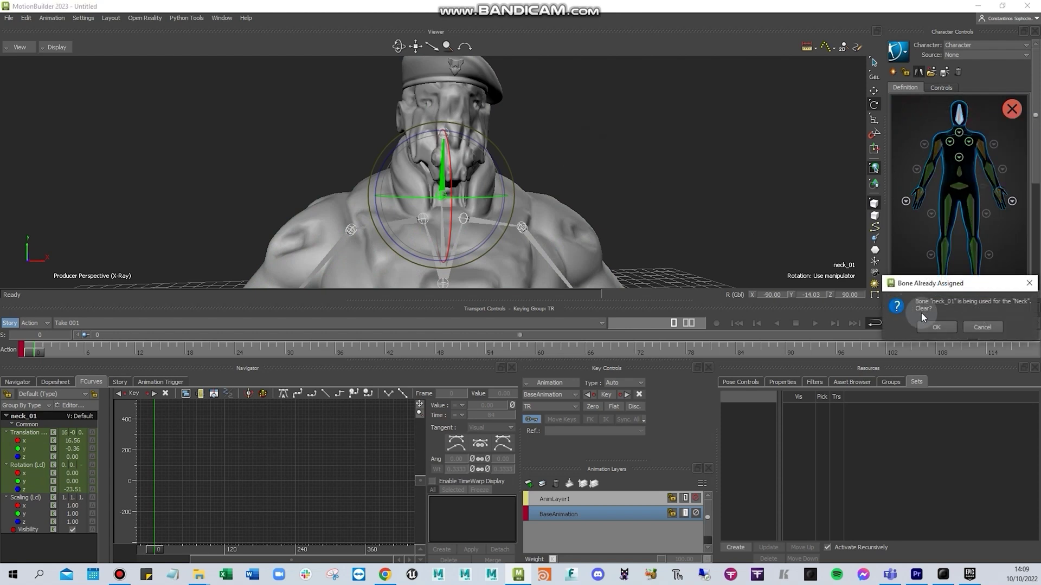
pyautogui.click(983, 327)
pyautogui.click(691, 129)
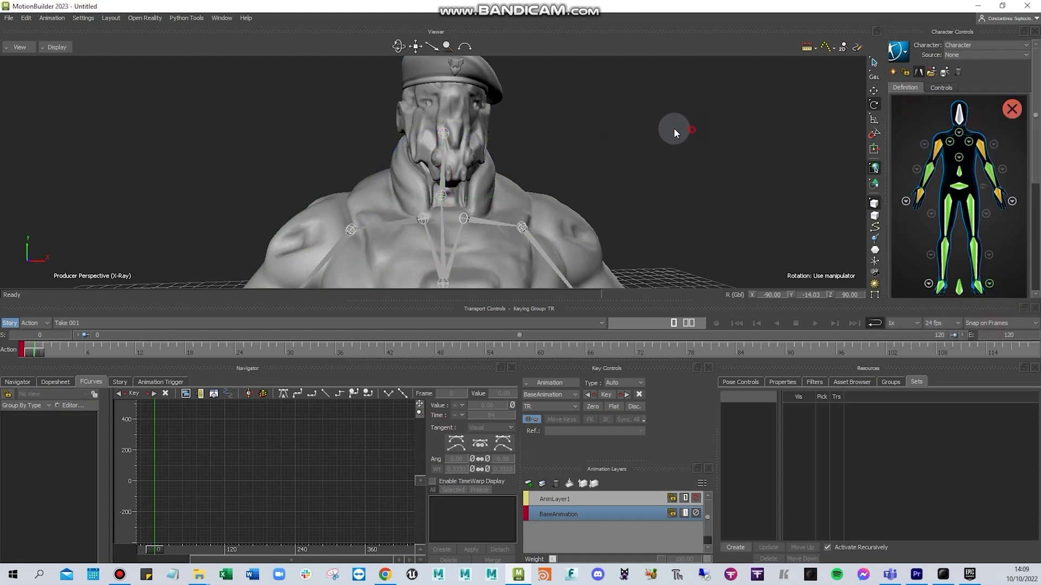
# Assign the head bone to the head slot in the full-body view of the character definition
pyautogui.click(454, 131)
pyautogui.click(447, 133)
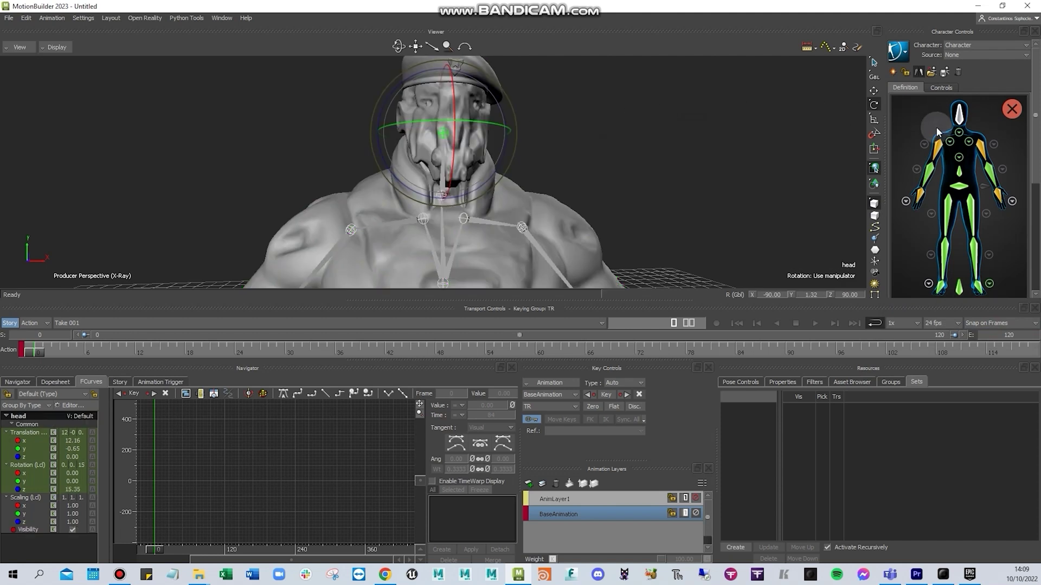
pyautogui.scroll(-8, 662, 151)
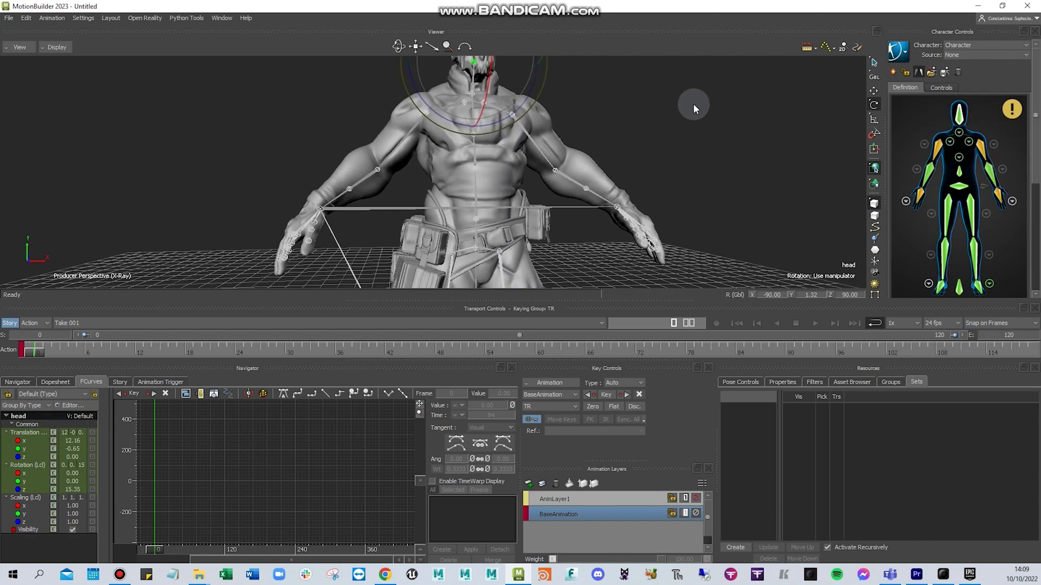
# Open the left hand's detail view, assign the thumb_01_l bone to the first thumb slot, and clear the selection
pyautogui.scroll(5, 561, 177)
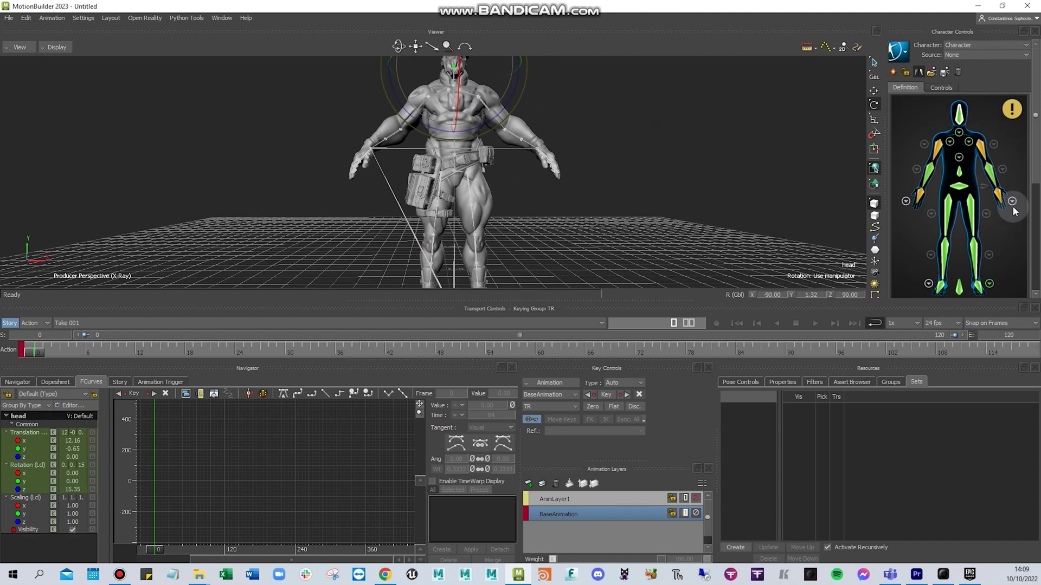
pyautogui.click(1012, 201)
pyautogui.scroll(10, 604, 163)
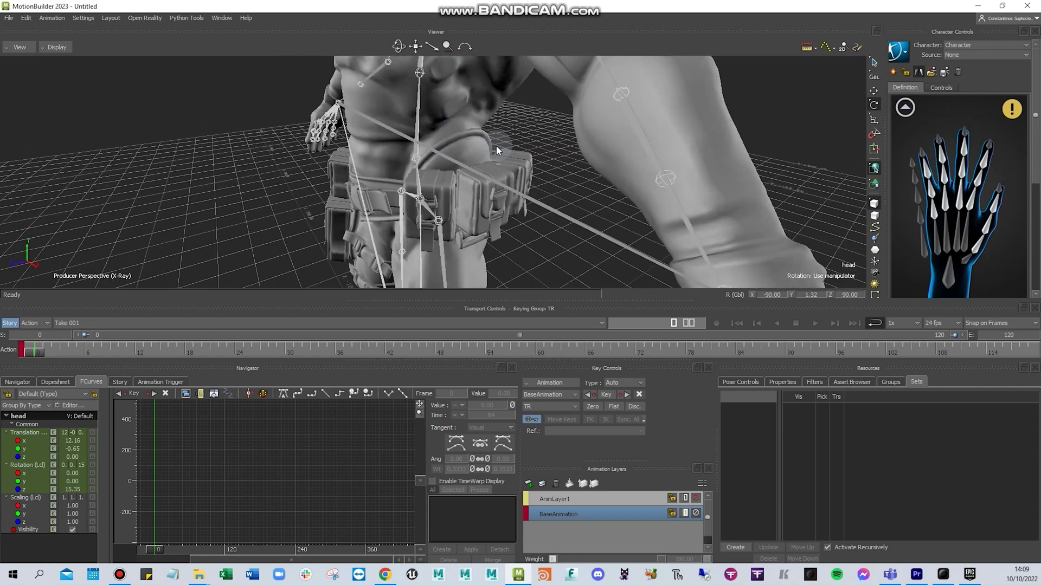
pyautogui.keyDown('ctrl'); pyautogui.keyDown('shift'); pyautogui.moveTo(480, 105); pyautogui.dragTo(572, 165); pyautogui.keyUp('shift'); pyautogui.keyUp('ctrl')
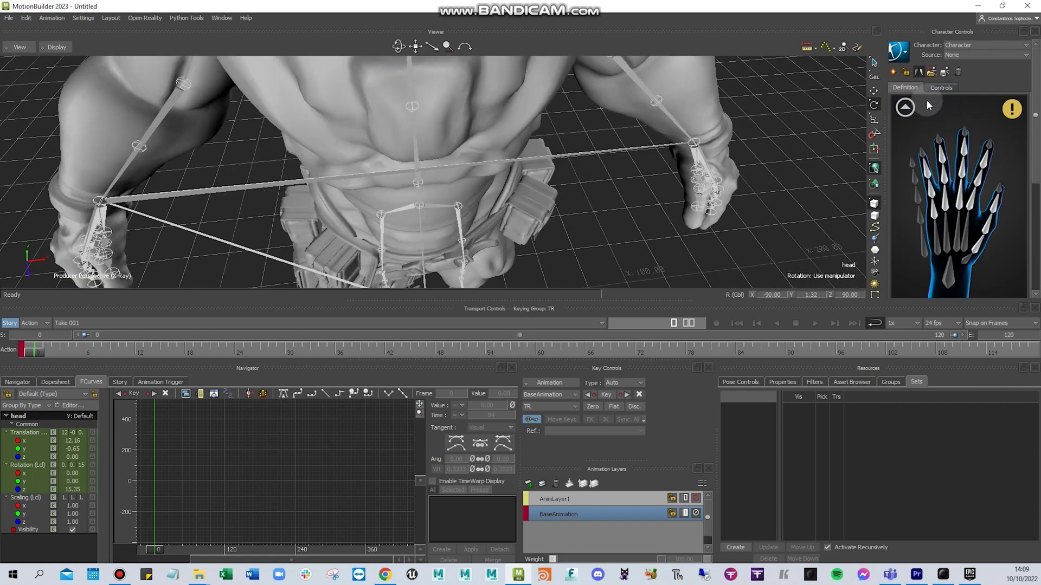
pyautogui.click(908, 111)
pyautogui.click(1012, 201)
pyautogui.keyDown('ctrl'); pyautogui.keyDown('shift'); pyautogui.moveTo(589, 115); pyautogui.dragTo(507, 242); pyautogui.keyUp('shift'); pyautogui.keyUp('ctrl')
pyautogui.keyDown('alt'); pyautogui.moveTo(506, 239); pyautogui.dragTo(542, 113, button='middle'); pyautogui.keyUp('alt')
pyautogui.keyDown('alt'); pyautogui.moveTo(541, 113); pyautogui.dragTo(525, 158, button='right'); pyautogui.keyUp('alt')
pyautogui.moveTo(526, 157)
pyautogui.keyDown('alt'); pyautogui.mouseDown()
pyautogui.moveTo(547, 168)
pyautogui.moveTo(594, 155)
pyautogui.moveTo(546, 145)
pyautogui.moveTo(520, 163)
pyautogui.mouseUp(); pyautogui.keyUp('alt')
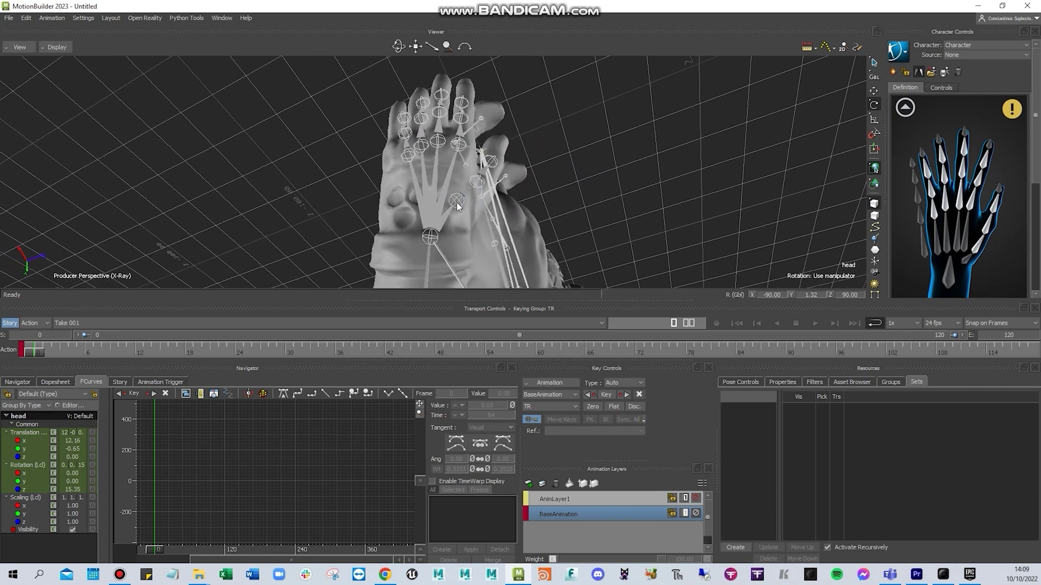
pyautogui.click(458, 201)
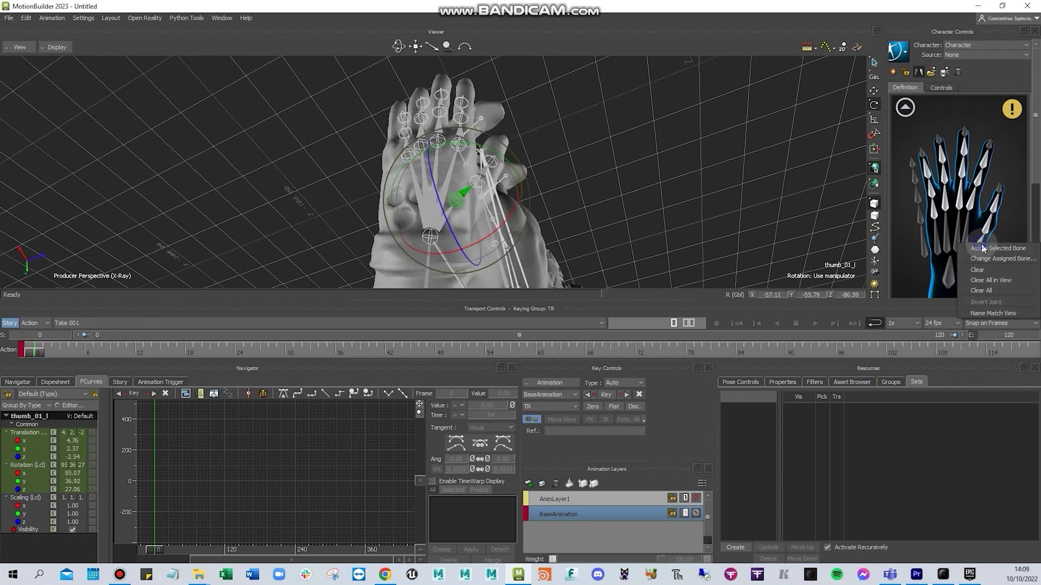
pyautogui.click(833, 244)
pyautogui.click(669, 164)
# Assign the thumb_02_l bone to the second thumb slot in the left hand's detail view and clear the selection
pyautogui.moveTo(501, 174); pyautogui.dragTo(461, 171)
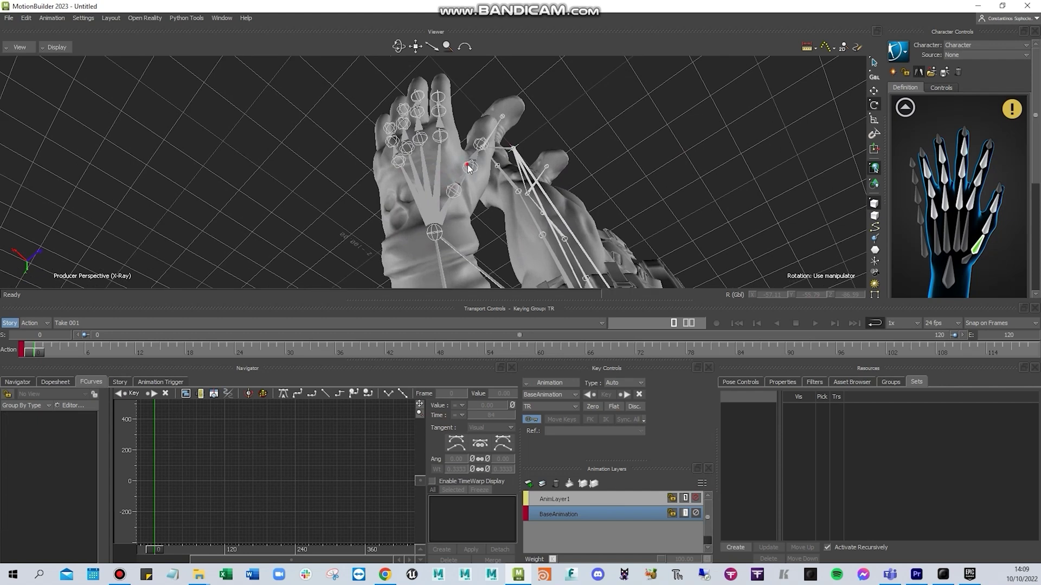
pyautogui.click(469, 168)
pyautogui.press('t')
pyautogui.click(687, 146)
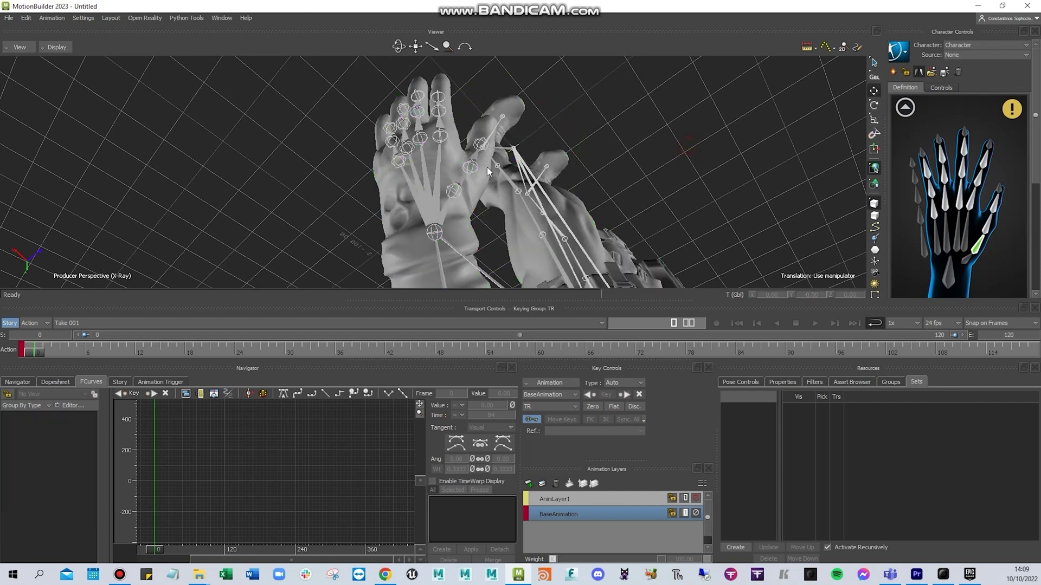
pyautogui.click(474, 166)
pyautogui.click(472, 168)
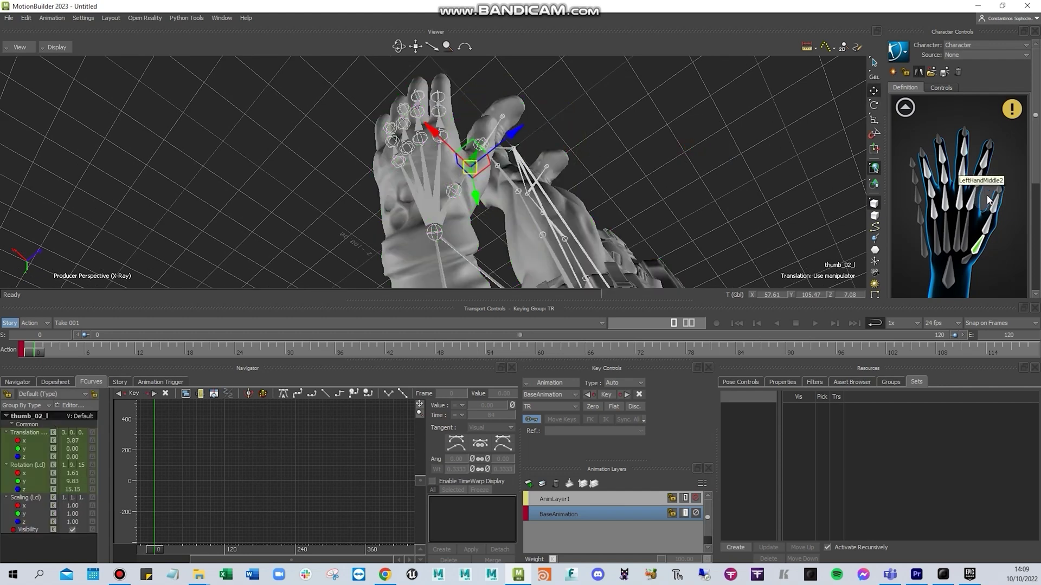
pyautogui.rightClick(989, 222)
pyautogui.click(992, 227)
pyautogui.click(593, 148)
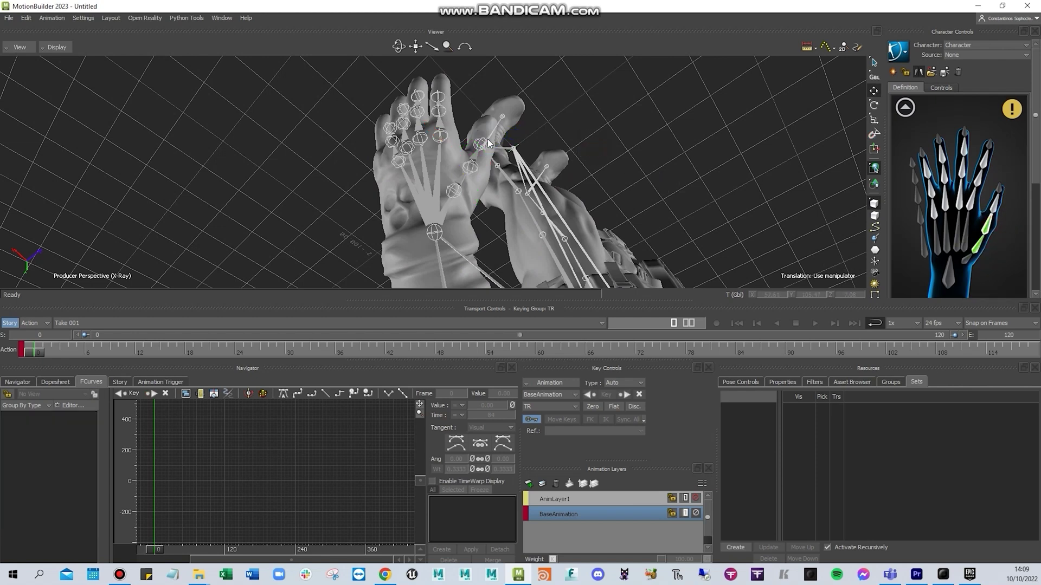
# Assign the thumb_03_l bone to the LeftHandThumb3 slot in the left hand's detail view and clear the selection
pyautogui.click(477, 142)
pyautogui.rightClick(1001, 206)
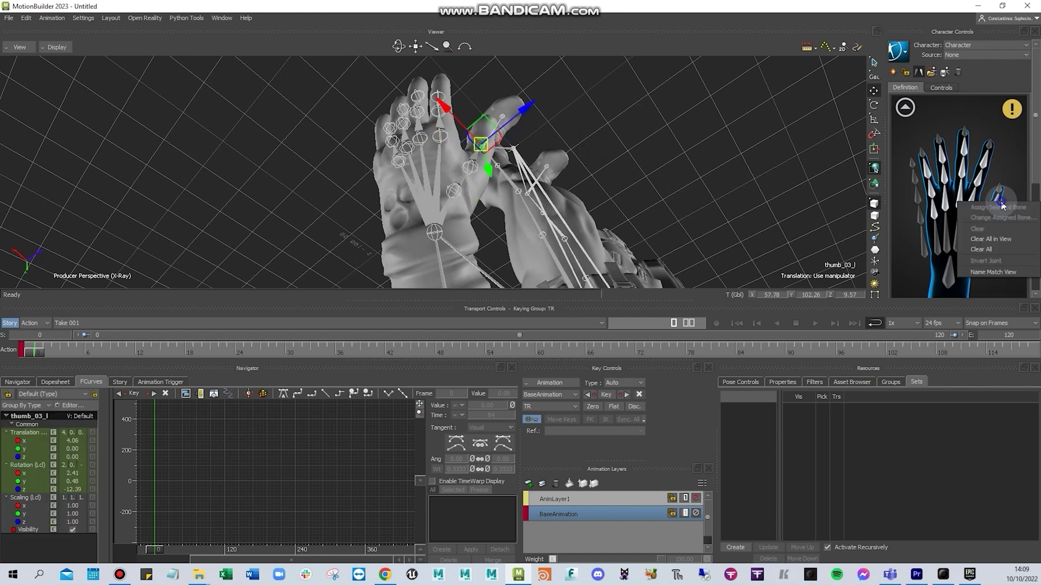
pyautogui.rightClick(1000, 201)
pyautogui.click(997, 180)
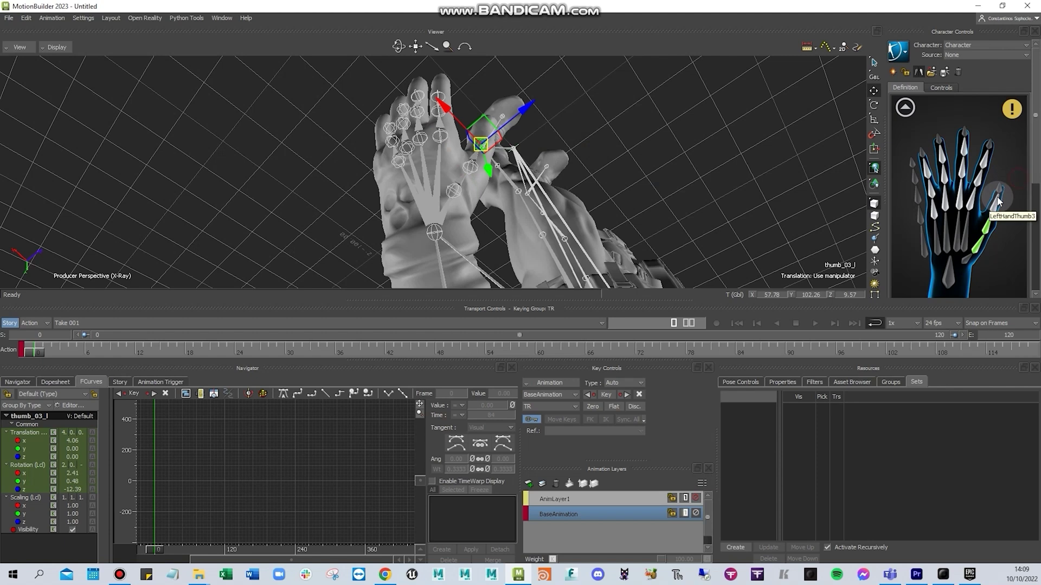
pyautogui.rightClick(996, 203)
pyautogui.click(994, 209)
pyautogui.click(637, 128)
pyautogui.click(636, 132)
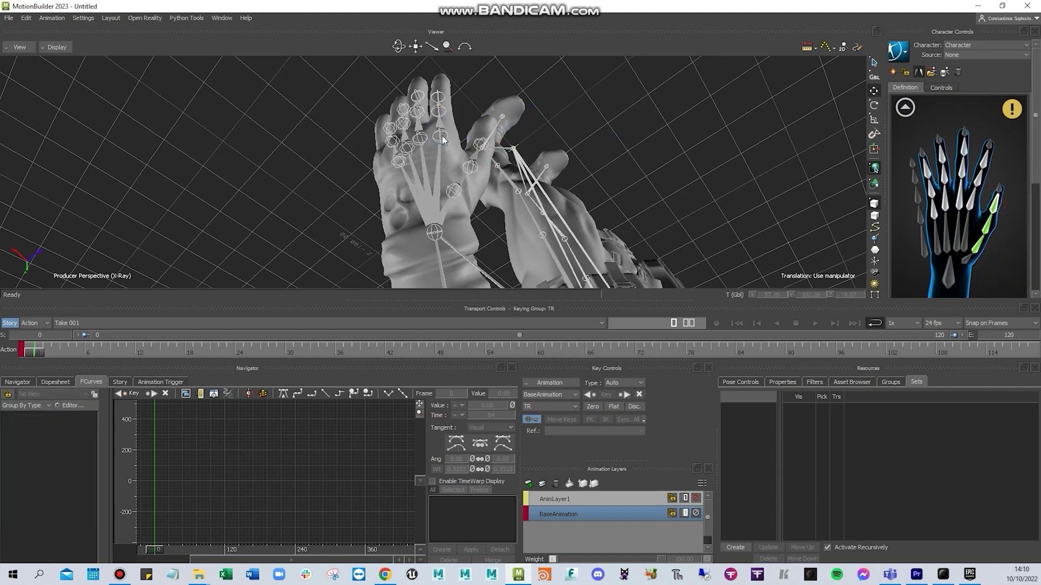
# Assign the index_01_l bone to the first index finger slot in the left hand's detail view
pyautogui.click(441, 136)
pyautogui.click(439, 137)
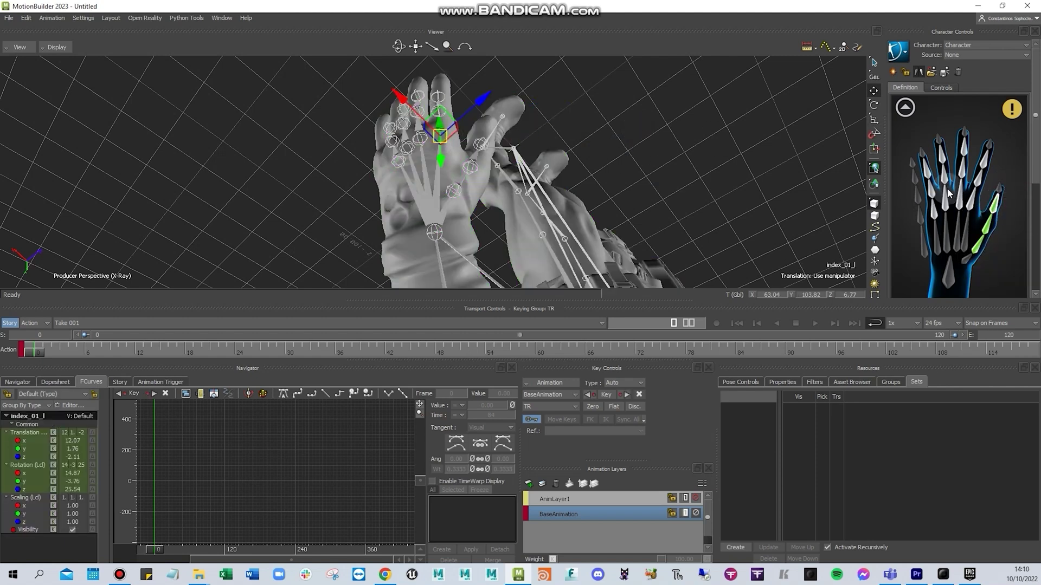
pyautogui.rightClick(977, 200)
pyautogui.click(979, 201)
# Assign the index_02_l bone to the second index finger slot in the left hand's detail view
pyautogui.scroll(5, 477, 164)
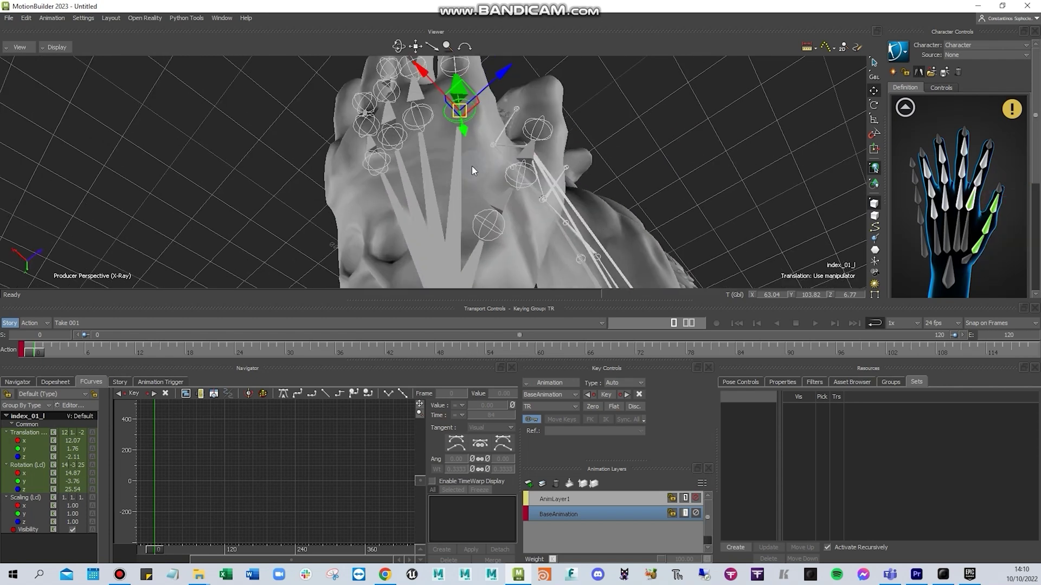
pyautogui.keyDown('shift'); pyautogui.moveTo(472, 166); pyautogui.dragTo(481, 203); pyautogui.keyUp('shift')
pyautogui.click(535, 108)
pyautogui.click(464, 96)
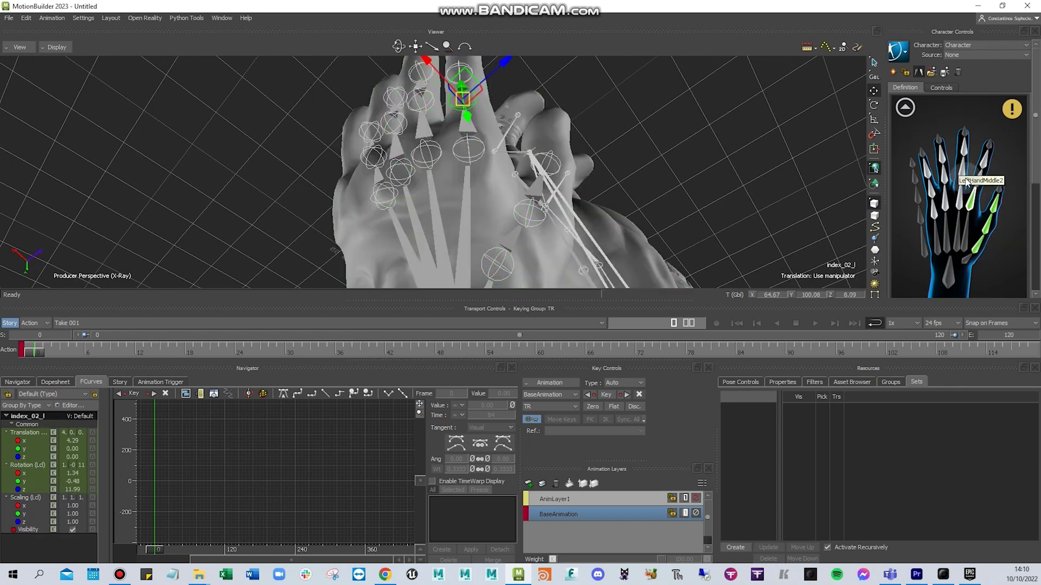
pyautogui.rightClick(985, 184)
pyautogui.click(987, 188)
# Assign the index_03_l bone to the LeftHandIndex3 slot in the left hand's detail view
pyautogui.keyDown('ctrl'); pyautogui.keyDown('shift'); pyautogui.moveTo(575, 179); pyautogui.dragTo(617, 154); pyautogui.keyUp('shift'); pyautogui.keyUp('ctrl')
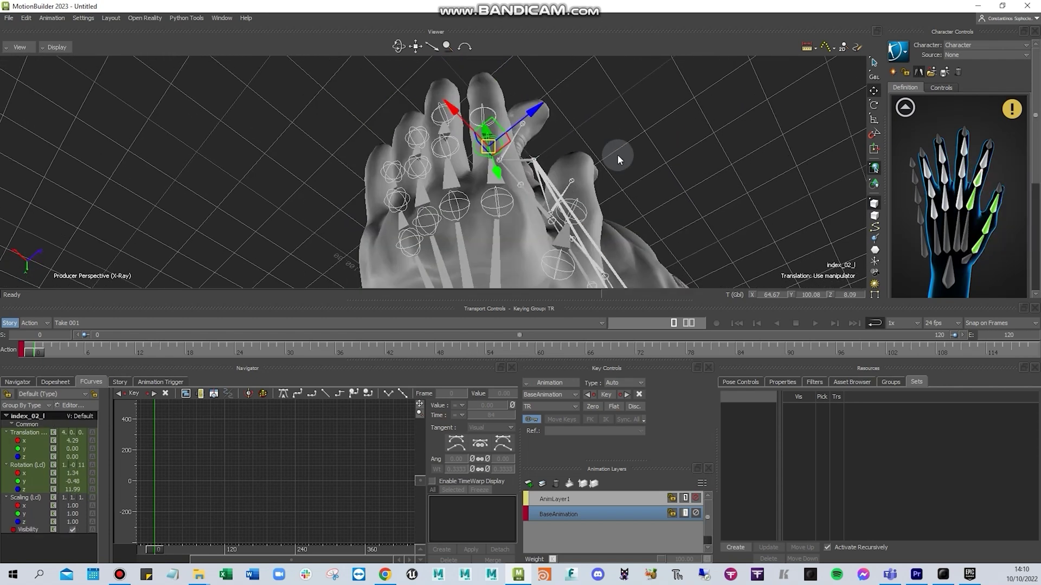
pyautogui.click(482, 112)
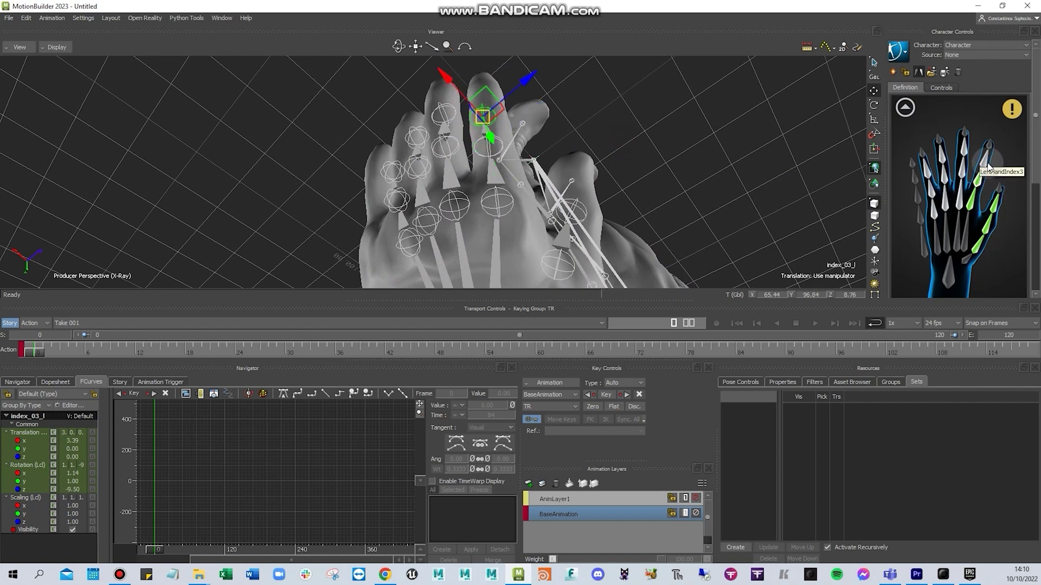
pyautogui.rightClick(983, 162)
pyautogui.click(994, 168)
# Assign the middle_01_l bone to the first middle finger slot in the left hand's detail view
pyautogui.keyDown('ctrl'); pyautogui.keyDown('shift'); pyautogui.moveTo(705, 179); pyautogui.dragTo(724, 176); pyautogui.keyUp('shift'); pyautogui.keyUp('ctrl')
pyautogui.click(498, 192)
pyautogui.click(485, 195)
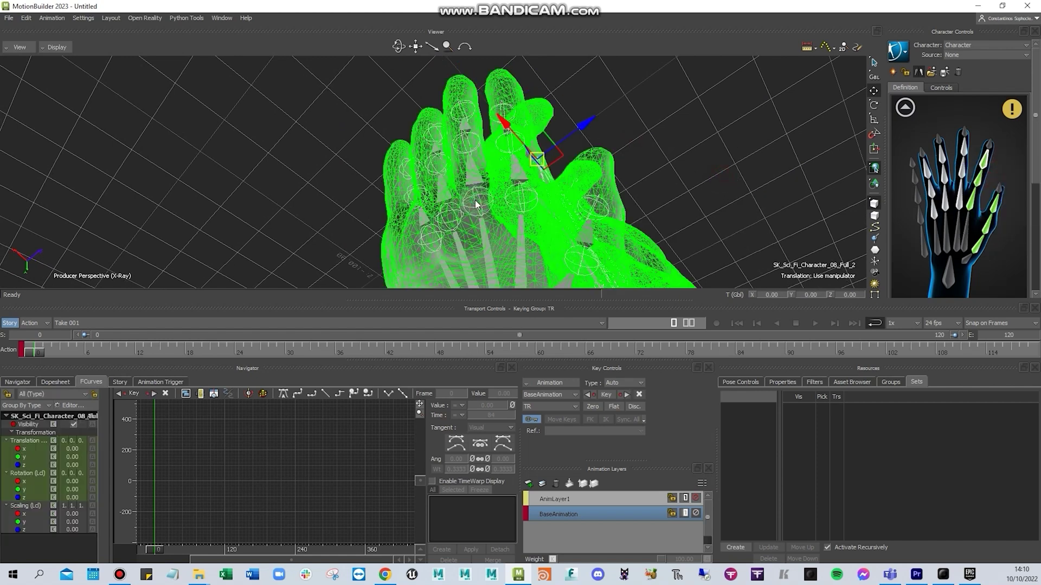
pyautogui.click(477, 201)
pyautogui.rightClick(954, 189)
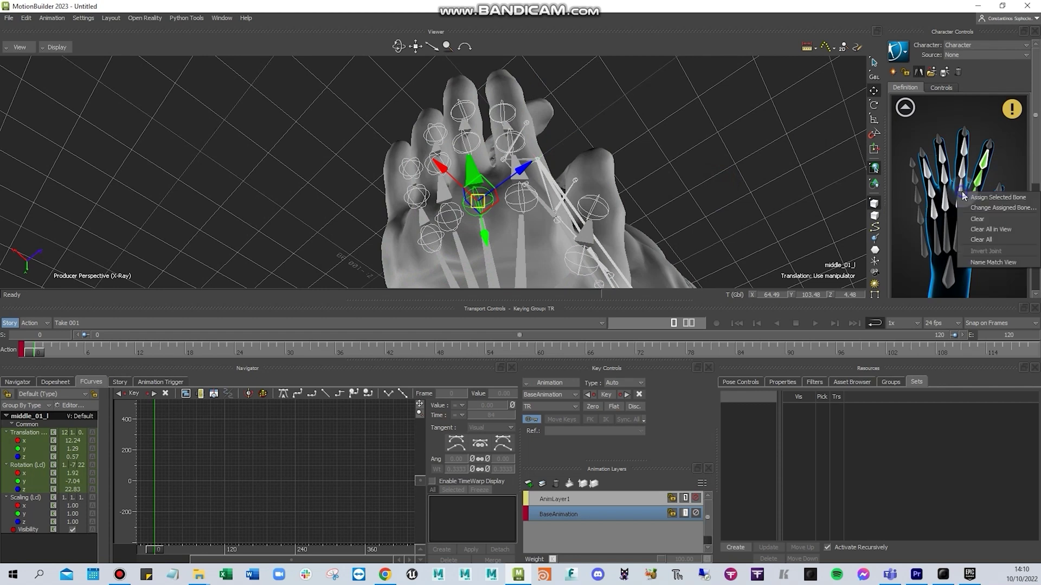
pyautogui.click(957, 193)
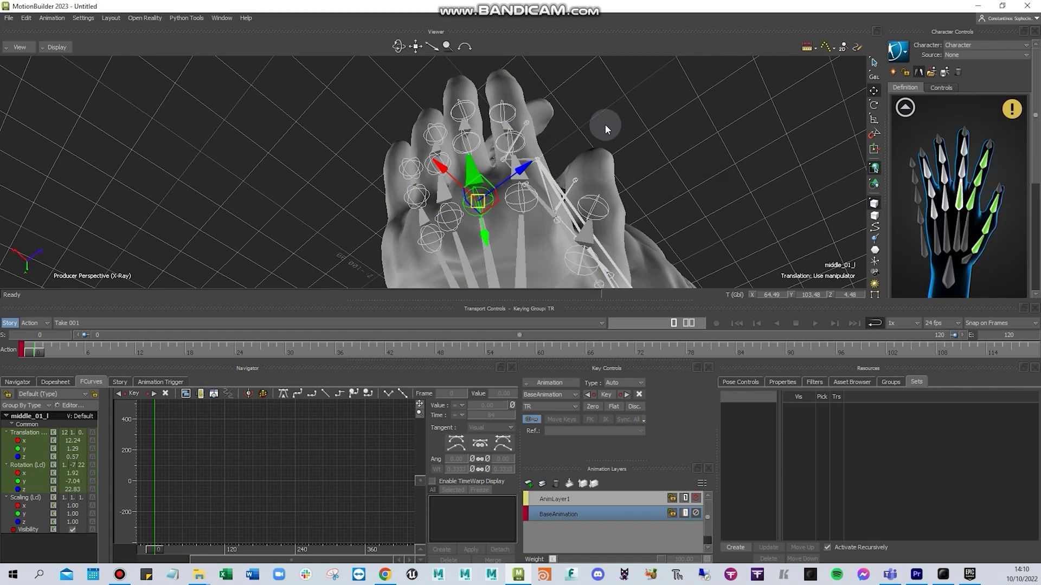
# Assign the middle_02_l and middle_03_l bones to the second and third middle finger slots of the left hand
pyautogui.click(464, 144)
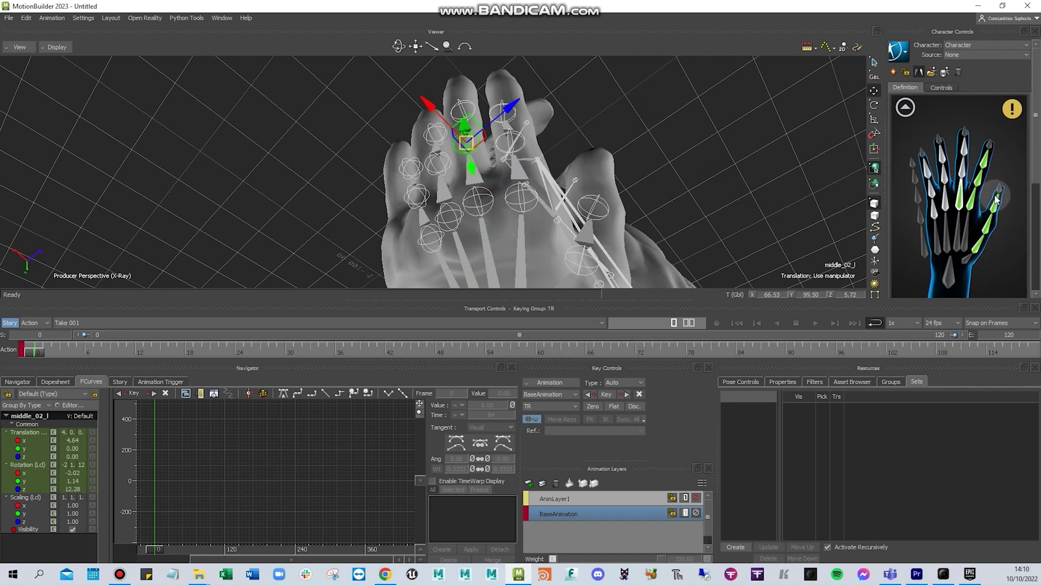
pyautogui.rightClick(961, 174)
pyautogui.click(966, 178)
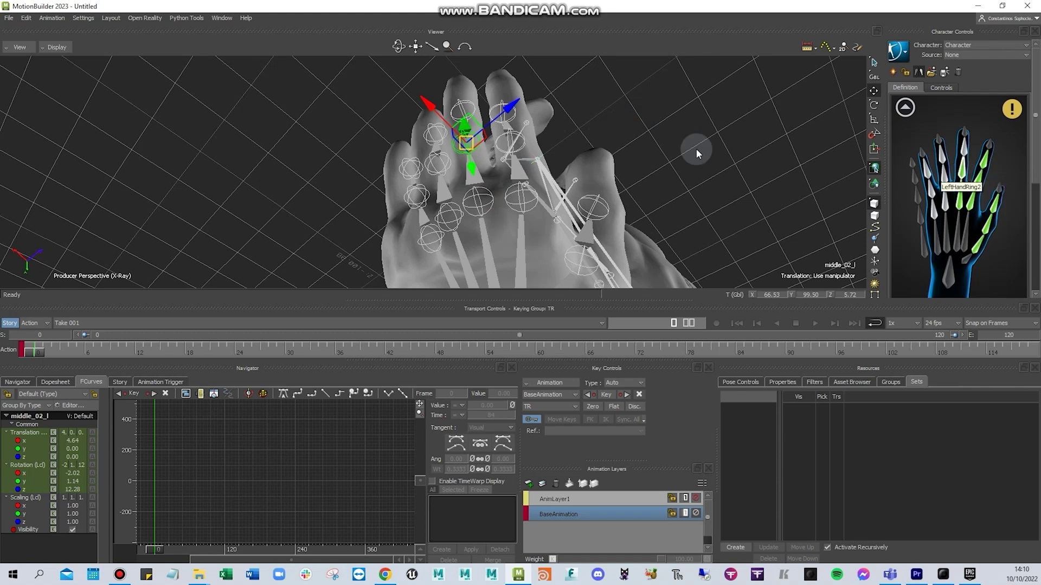
pyautogui.click(463, 111)
pyautogui.rightClick(967, 153)
pyautogui.click(997, 154)
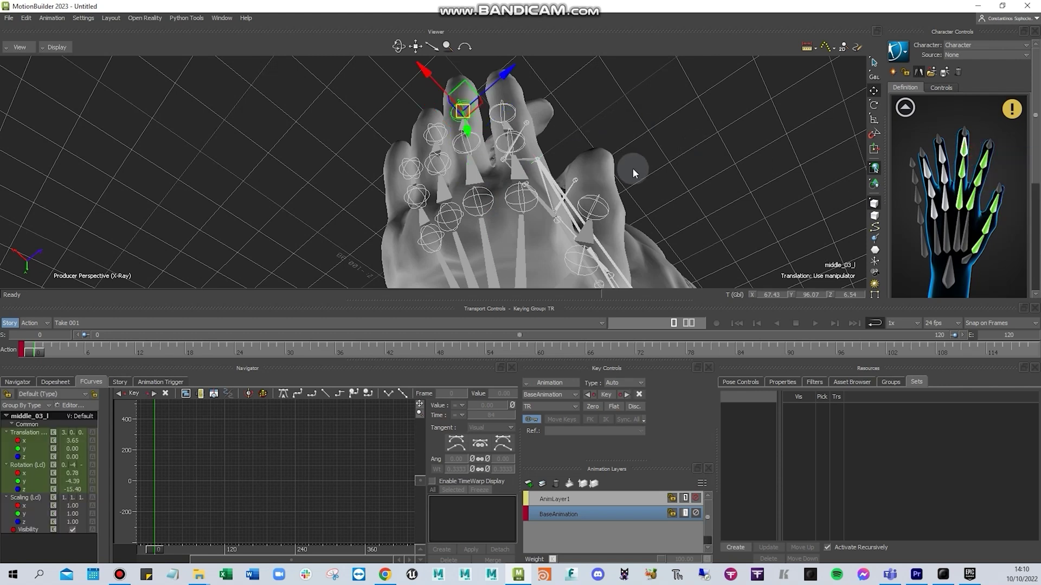
# Assign the ring_01_l bone to the first ring finger slot in the left hand's detail view
pyautogui.click(467, 210)
pyautogui.click(449, 217)
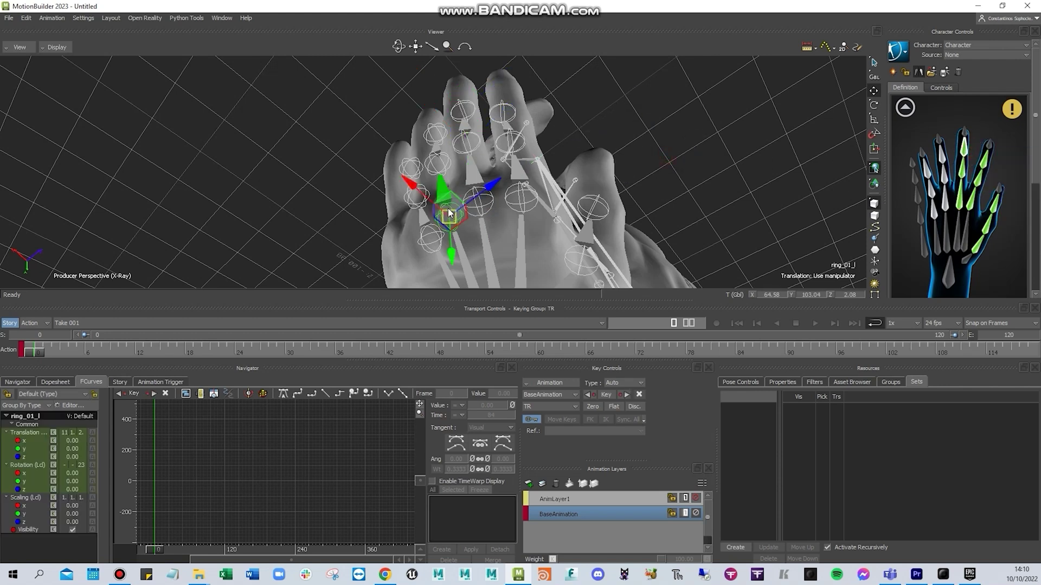
pyautogui.rightClick(943, 193)
pyautogui.click(972, 195)
# Assign the ring_02_l and ring_03_l bones to the LeftHandRing2 and LeftHandRing3 slots
pyautogui.click(552, 157)
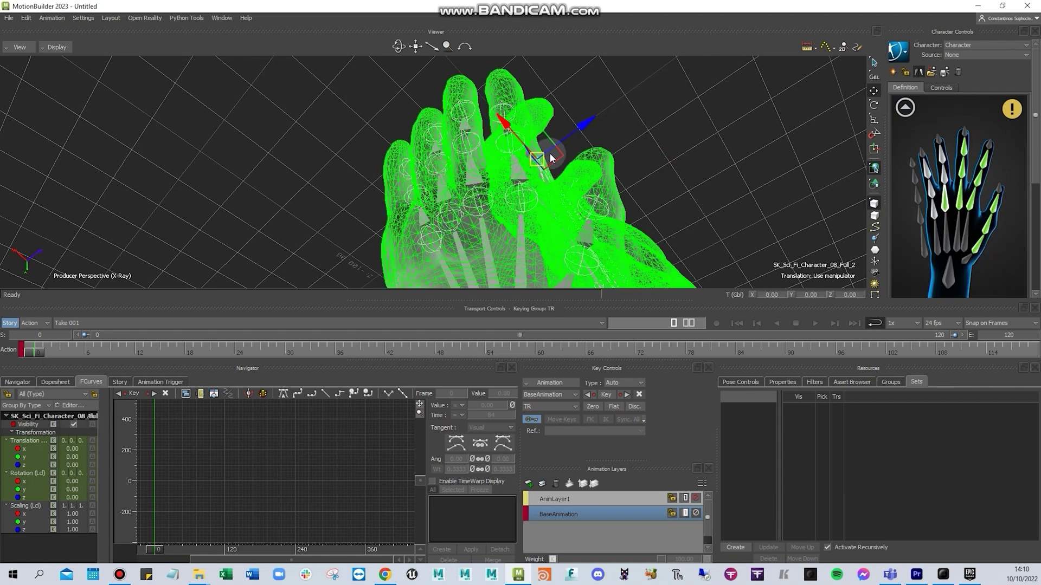
pyautogui.click(431, 163)
pyautogui.rightClick(945, 173)
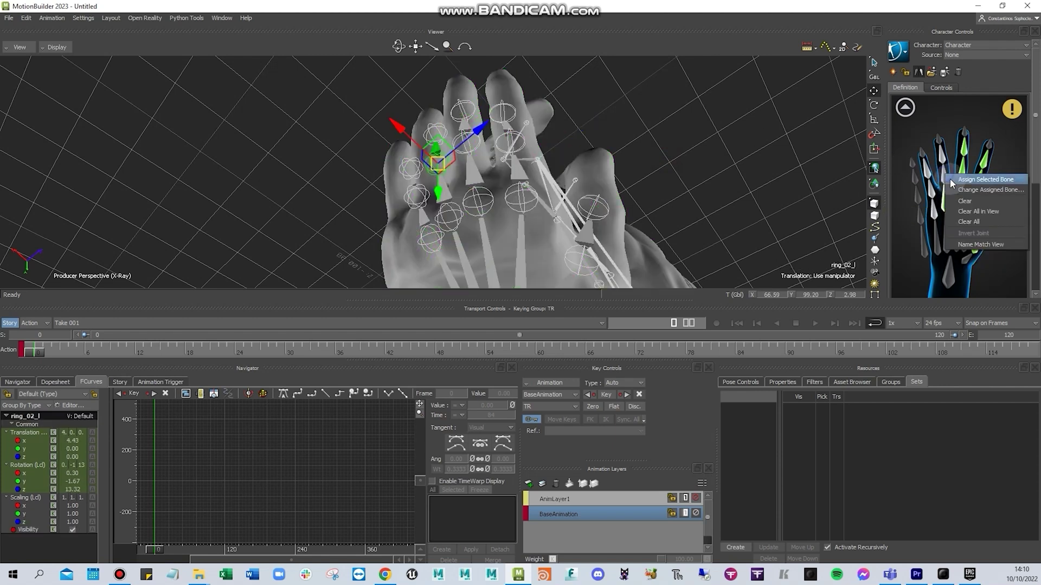
pyautogui.click(951, 180)
pyautogui.click(436, 129)
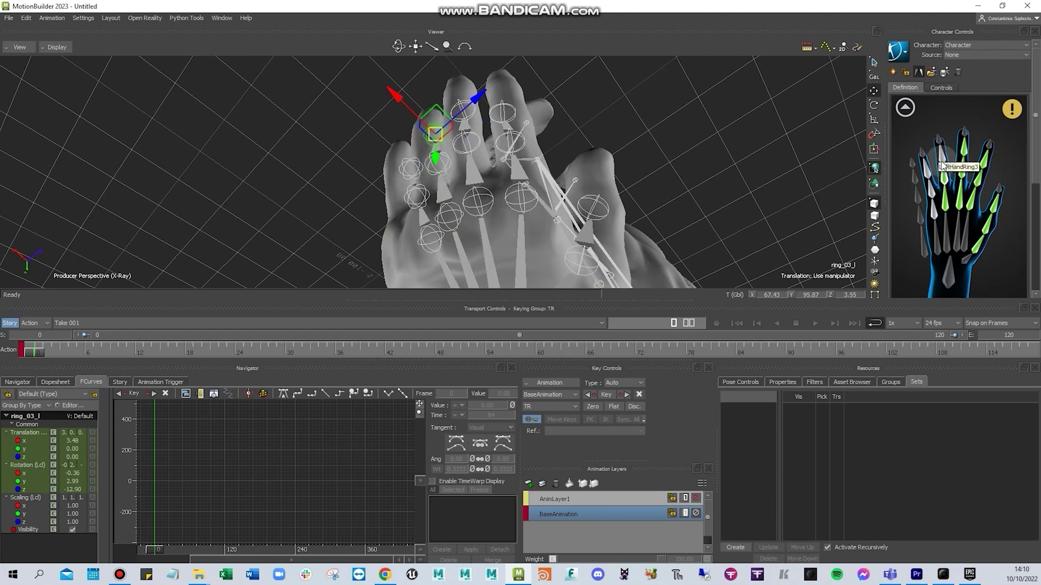
# Assign the pinky_01_l bone to the first pinky slot in the left hand's detail view
pyautogui.click(430, 233)
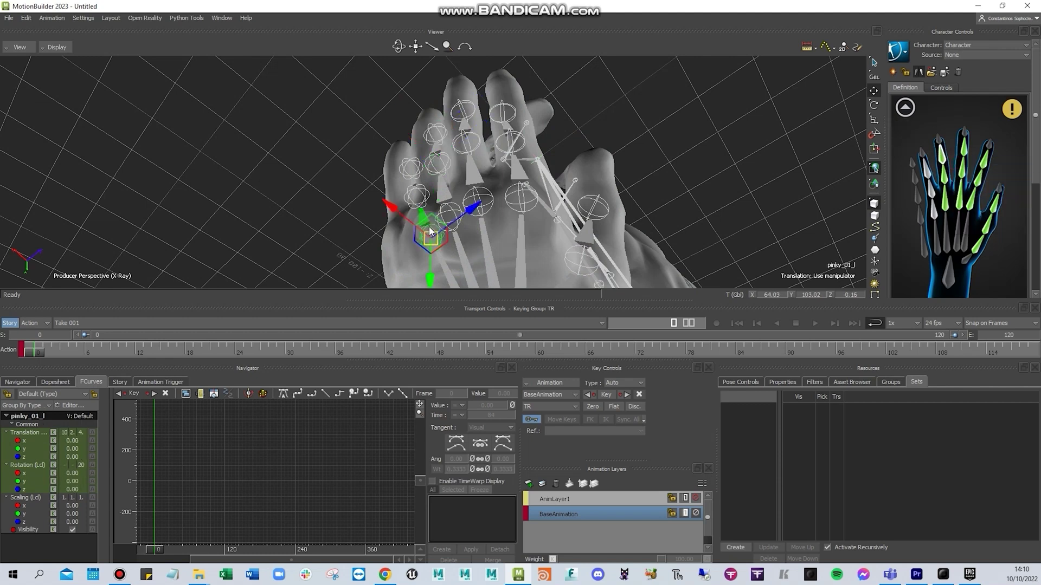
pyautogui.rightClick(937, 214)
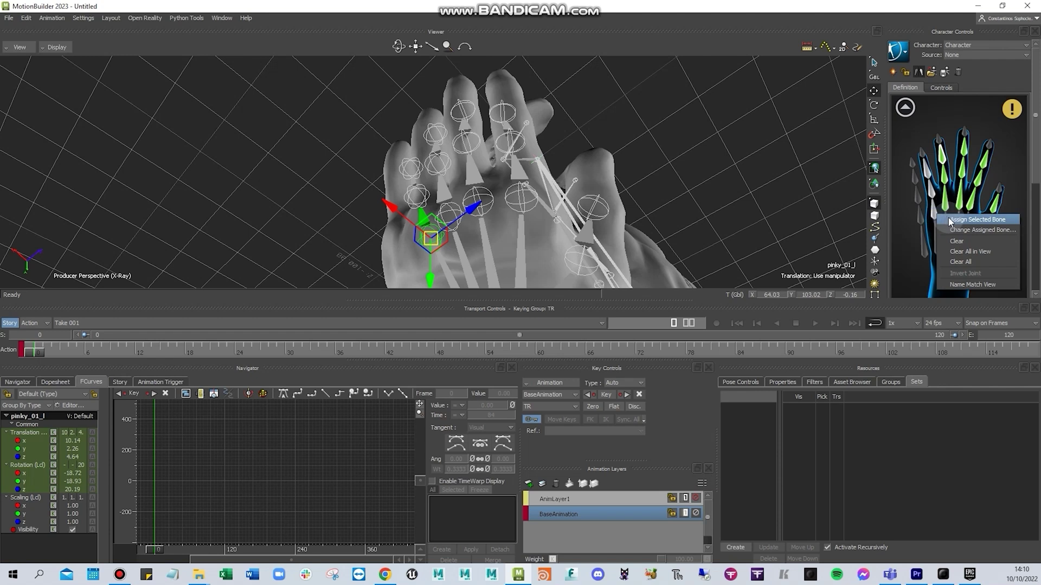
pyautogui.click(948, 219)
# Assign the pinky_02_l bone to the second pinky slot in the left hand's detail view
pyautogui.keyDown('alt'); pyautogui.moveTo(437, 216); pyautogui.dragTo(482, 198, button='middle'); pyautogui.keyUp('alt')
pyautogui.moveTo(446, 183); pyautogui.dragTo(477, 157)
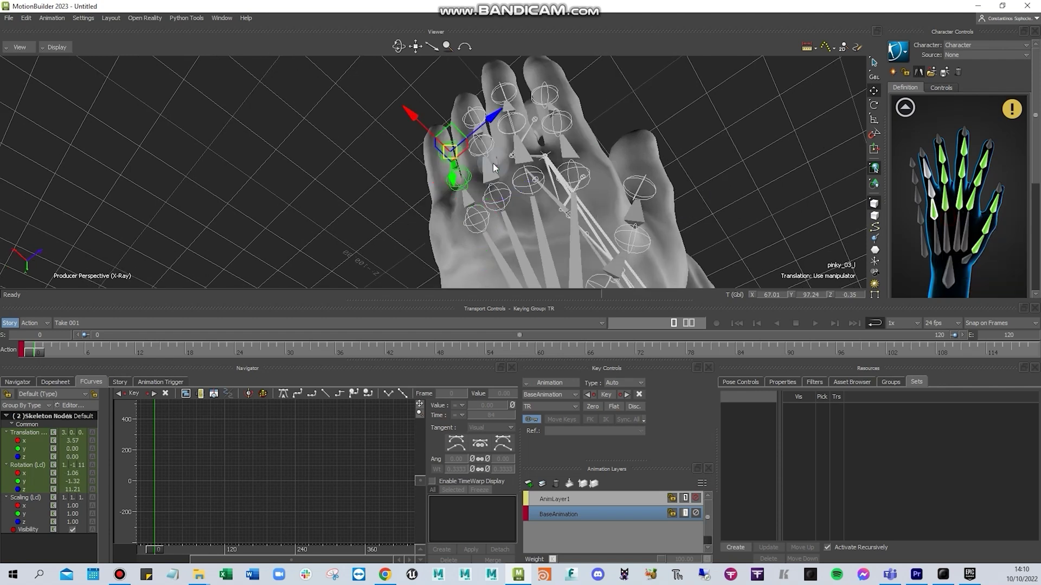
pyautogui.click(454, 181)
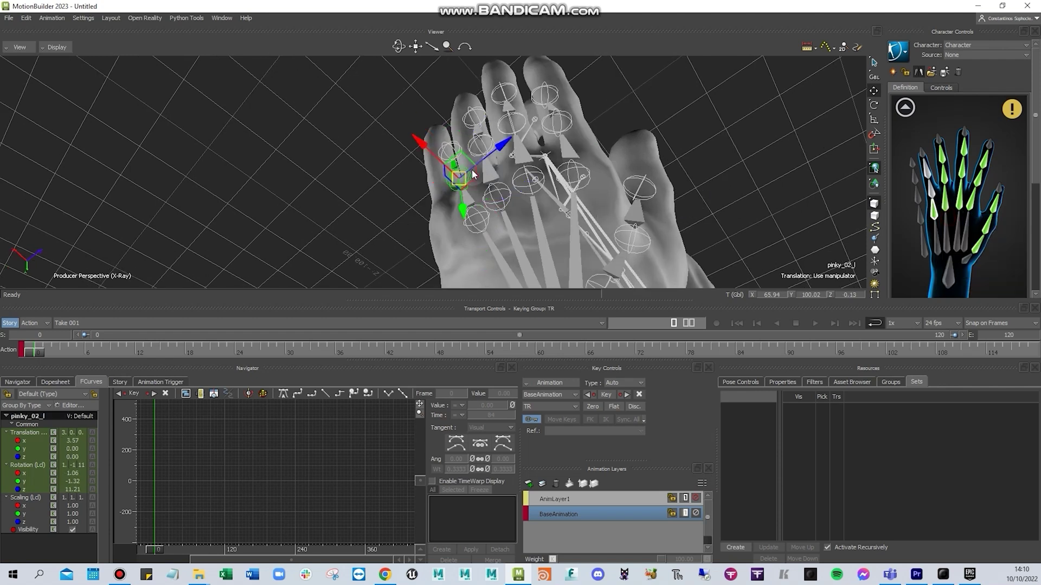
pyautogui.rightClick(936, 199)
pyautogui.click(935, 198)
# Assign the pinky_03_l bone to the left hand's third pinky slot and return to the full-body definition
pyautogui.click(449, 150)
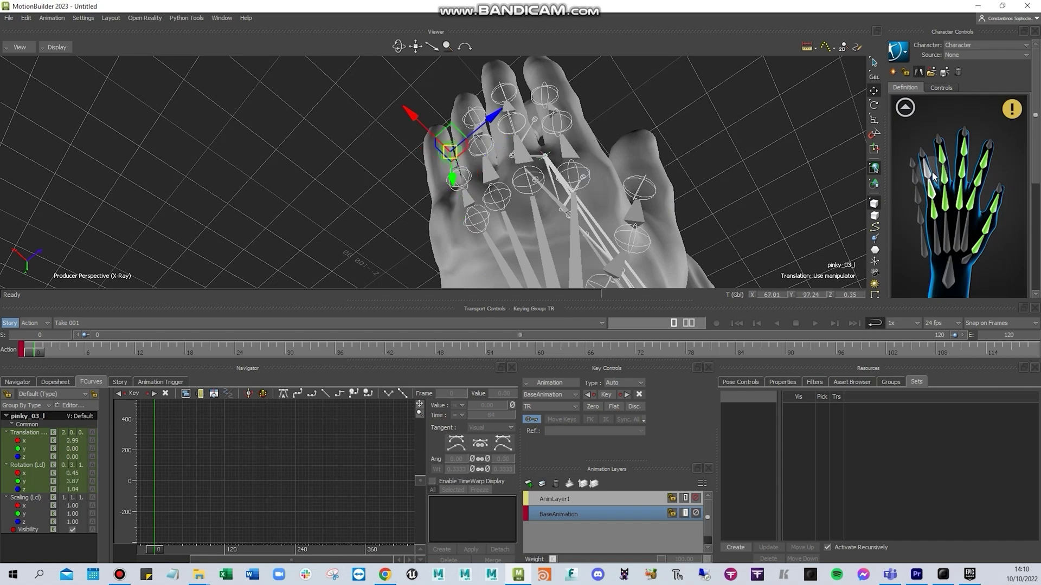
pyautogui.rightClick(923, 166)
pyautogui.click(931, 176)
pyautogui.click(905, 108)
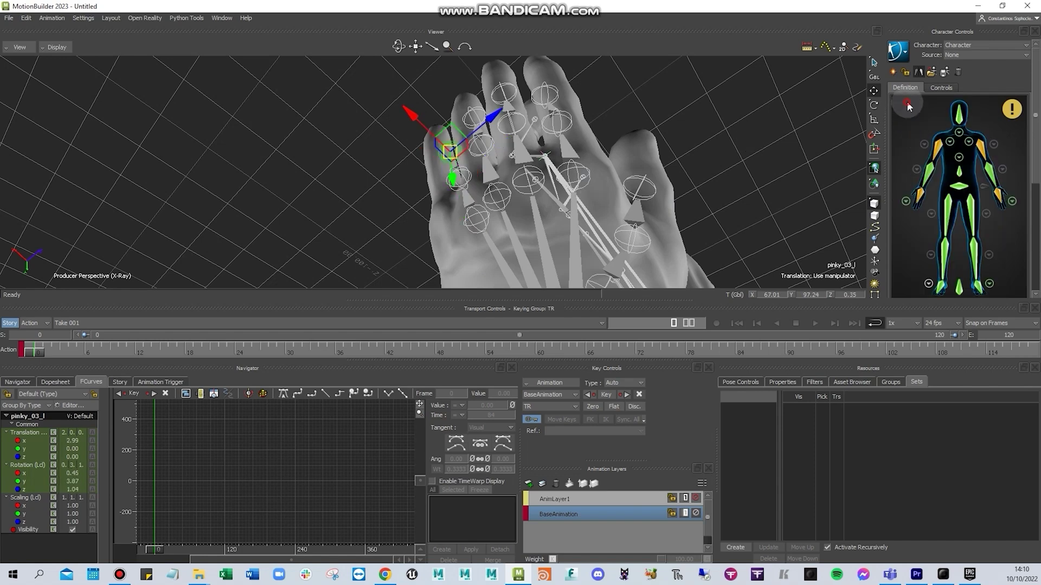
# Clear the bone selection and check the right hand's finger slot assignments in the skeleton definition
pyautogui.scroll(-2, 796, 139)
pyautogui.keyDown('ctrl'); pyautogui.keyDown('shift'); pyautogui.moveTo(797, 138); pyautogui.dragTo(558, 123); pyautogui.keyUp('shift'); pyautogui.keyUp('ctrl')
pyautogui.click(558, 122)
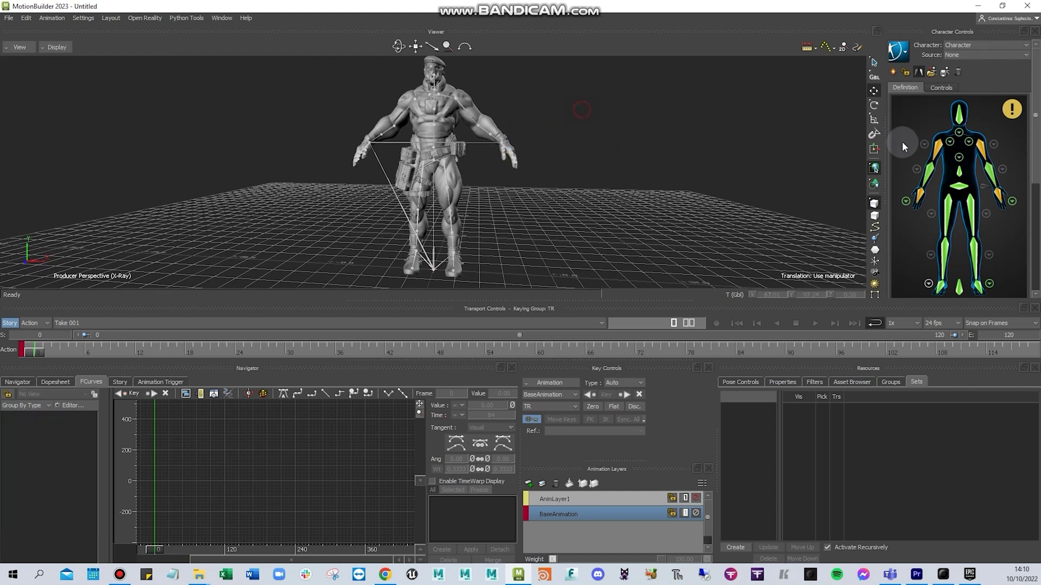
pyautogui.click(916, 171)
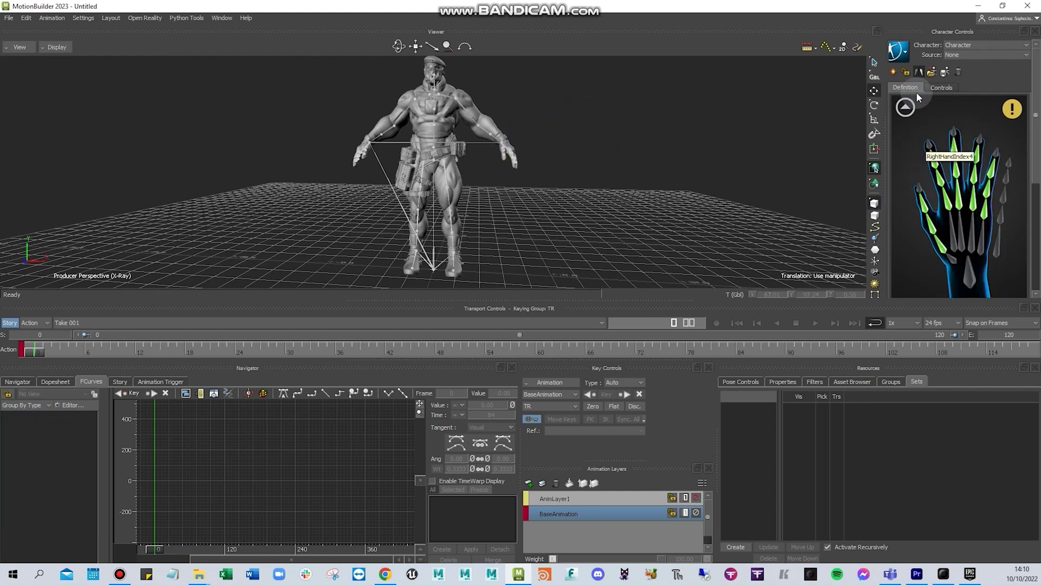
pyautogui.click(909, 112)
# Lock the character definition as a Biped and return to the skeleton definition view
pyautogui.moveTo(497, 154)
pyautogui.keyDown('ctrl'); pyautogui.keyDown('shift'); pyautogui.mouseDown()
pyautogui.moveTo(519, 179)
pyautogui.moveTo(489, 187)
pyautogui.moveTo(493, 173)
pyautogui.mouseUp(); pyautogui.keyUp('shift'); pyautogui.keyUp('ctrl')
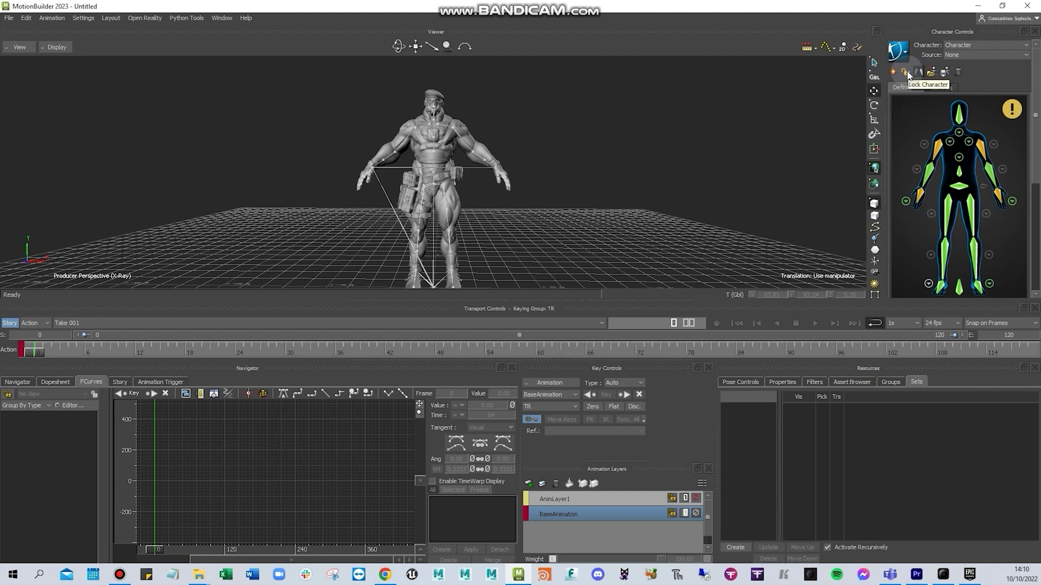
pyautogui.click(906, 72)
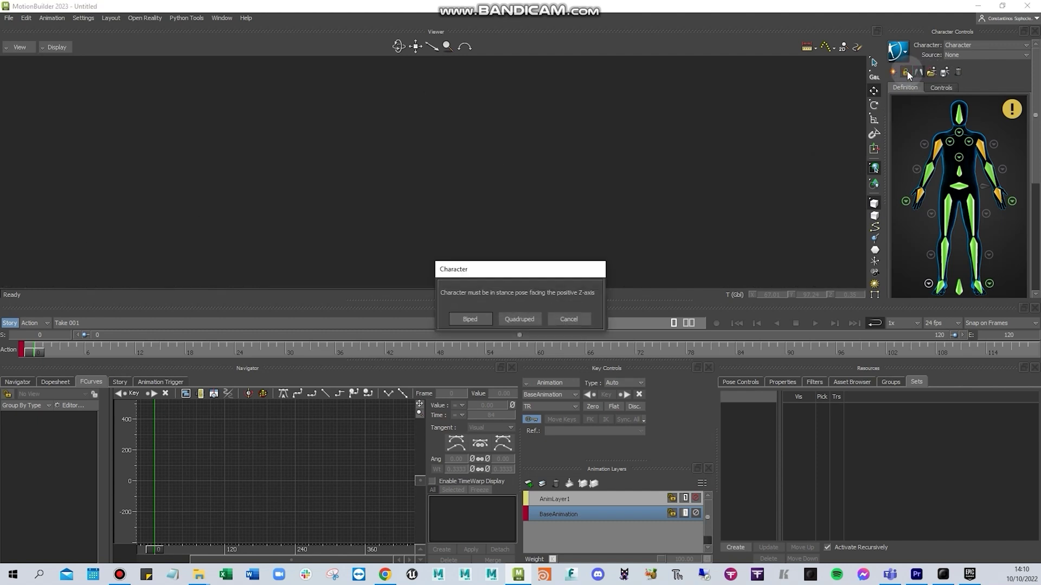
pyautogui.click(470, 318)
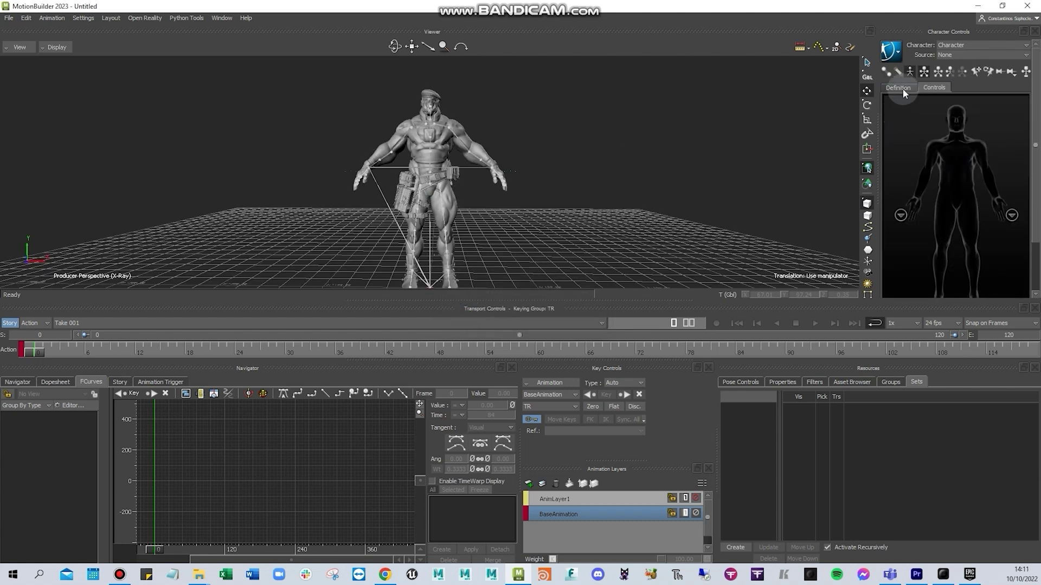
pyautogui.click(903, 88)
pyautogui.scroll(5, 604, 168)
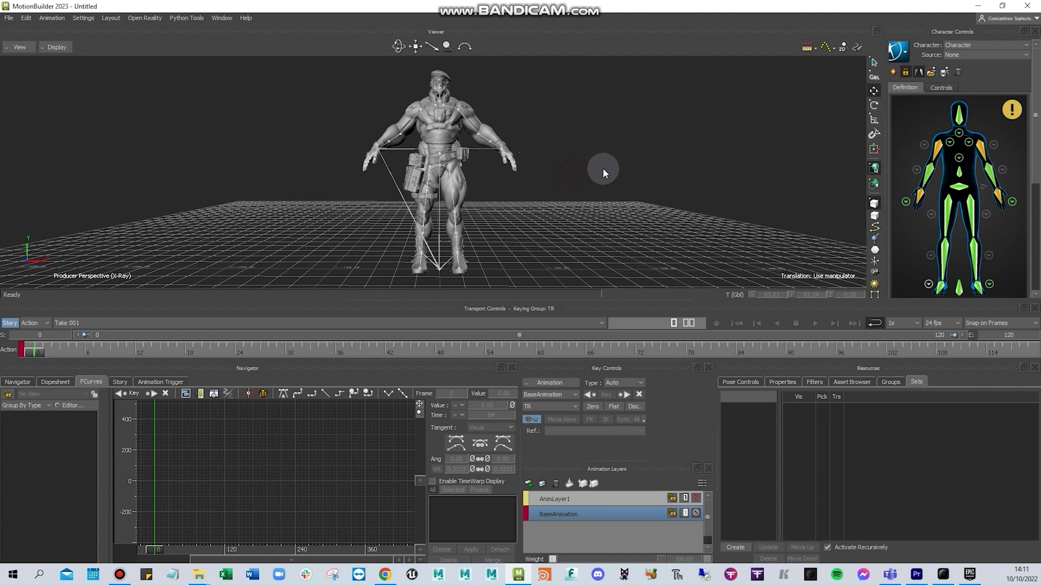
pyautogui.click(941, 87)
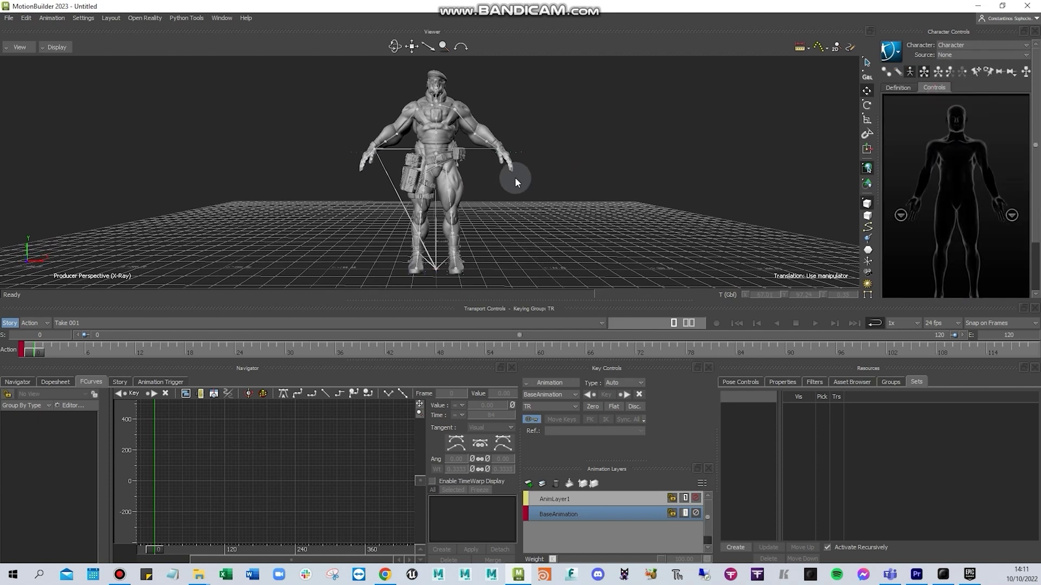
pyautogui.click(909, 90)
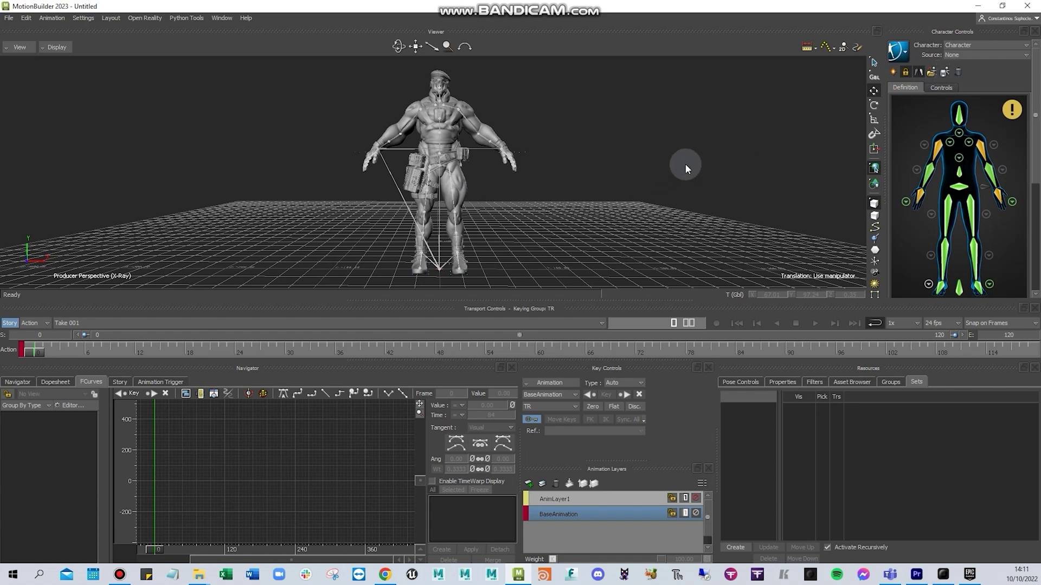
pyautogui.moveTo(690, 221); pyautogui.dragTo(526, 161)
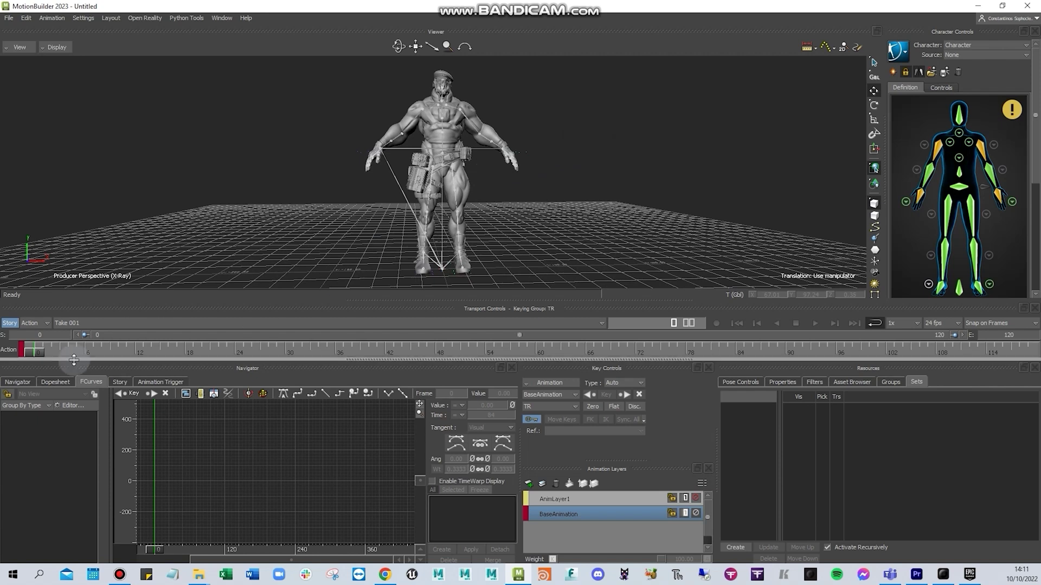
# Rename the character entry in the Navigator's Characters branch to My_Character
pyautogui.click(18, 381)
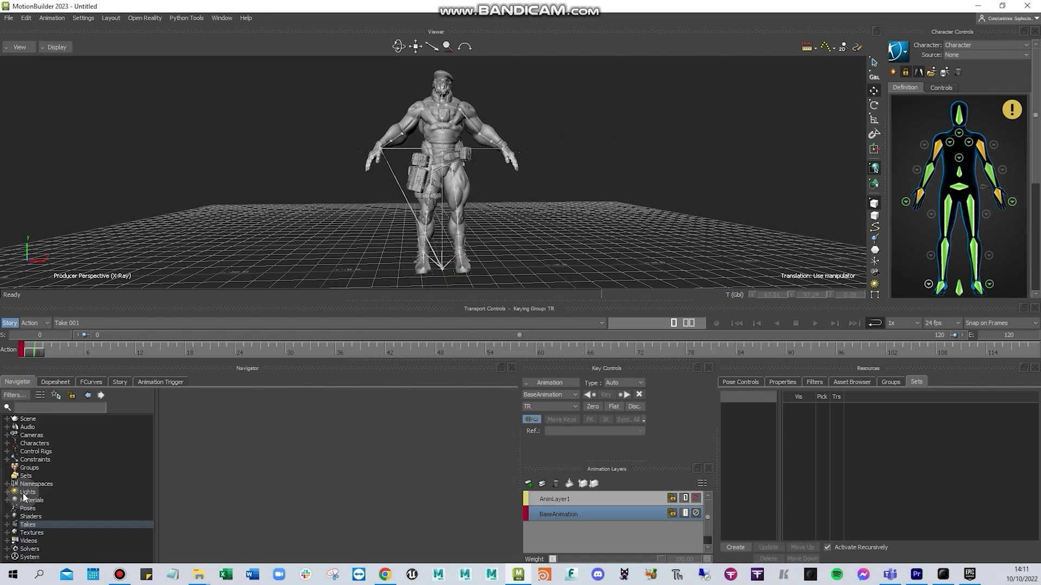
pyautogui.click(7, 452)
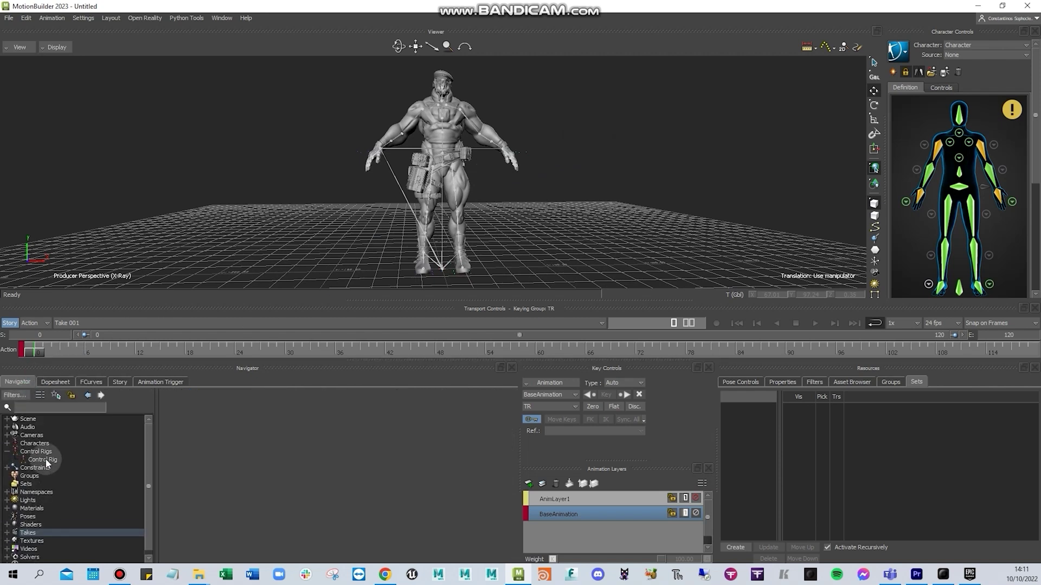
pyautogui.click(44, 461)
pyautogui.click(7, 443)
pyautogui.rightClick(39, 454)
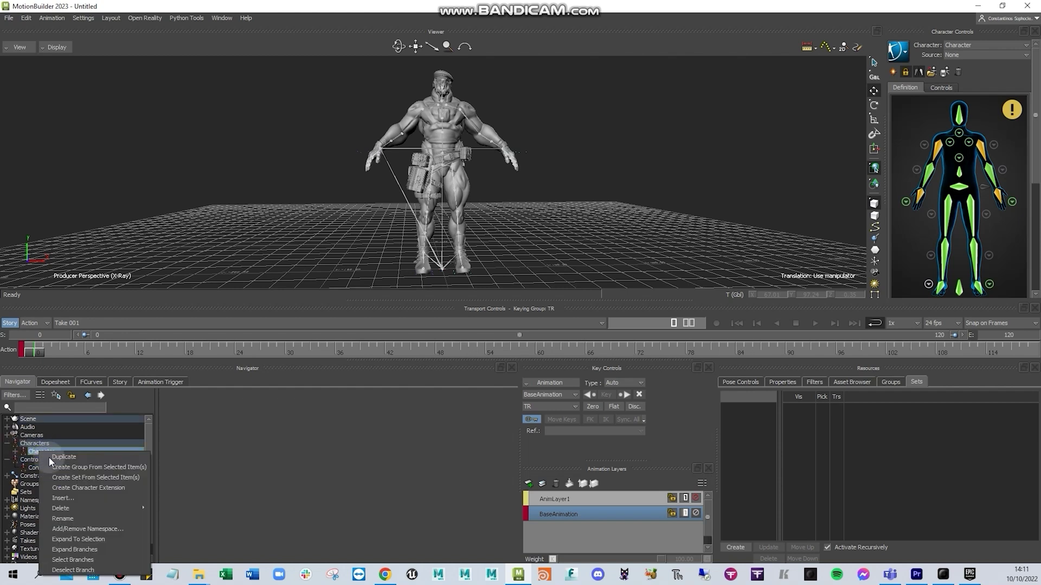
pyautogui.click(77, 504)
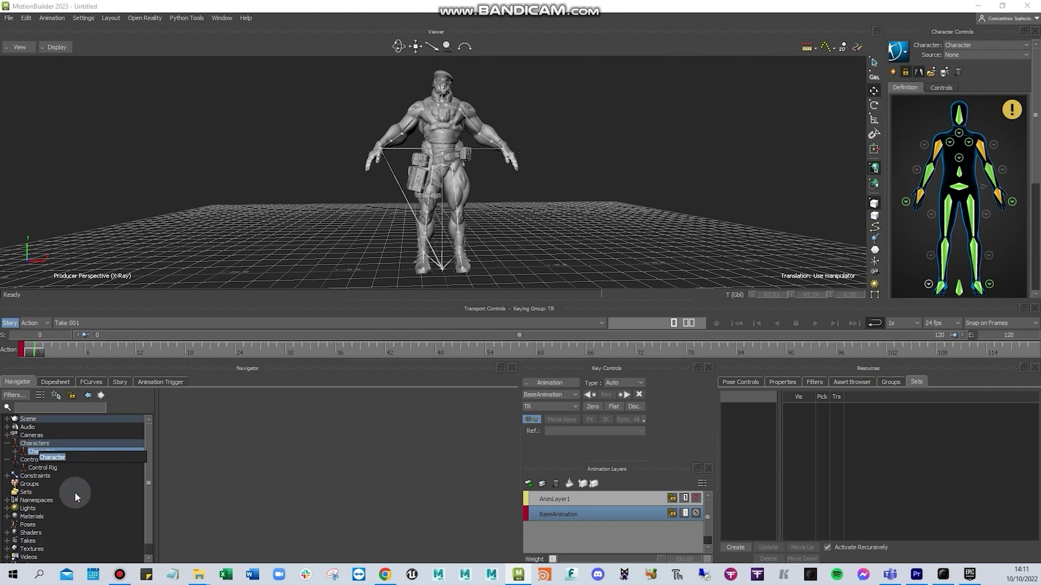
pyautogui.write('My_cHARACTER')
pyautogui.press('BackSpace')
pyautogui.press('BackSpace')
pyautogui.press('BackSpace')
pyautogui.press('BackSpace')
pyautogui.press('BackSpace')
pyautogui.press('BackSpace')
pyautogui.press('BackSpace')
pyautogui.press('BackSpace')
pyautogui.press('BackSpace')
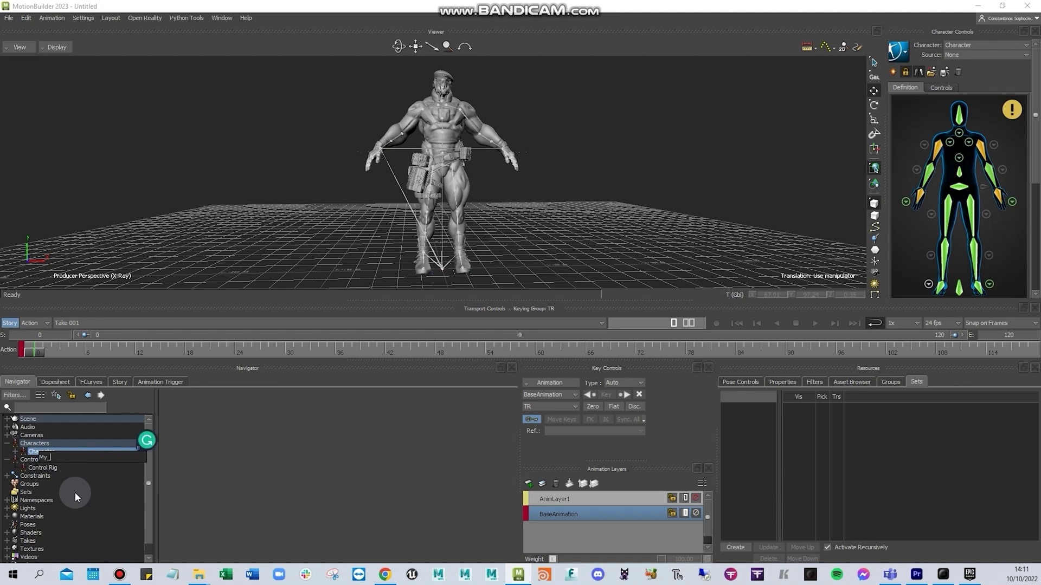
pyautogui.write('Character')
pyautogui.press('Return')
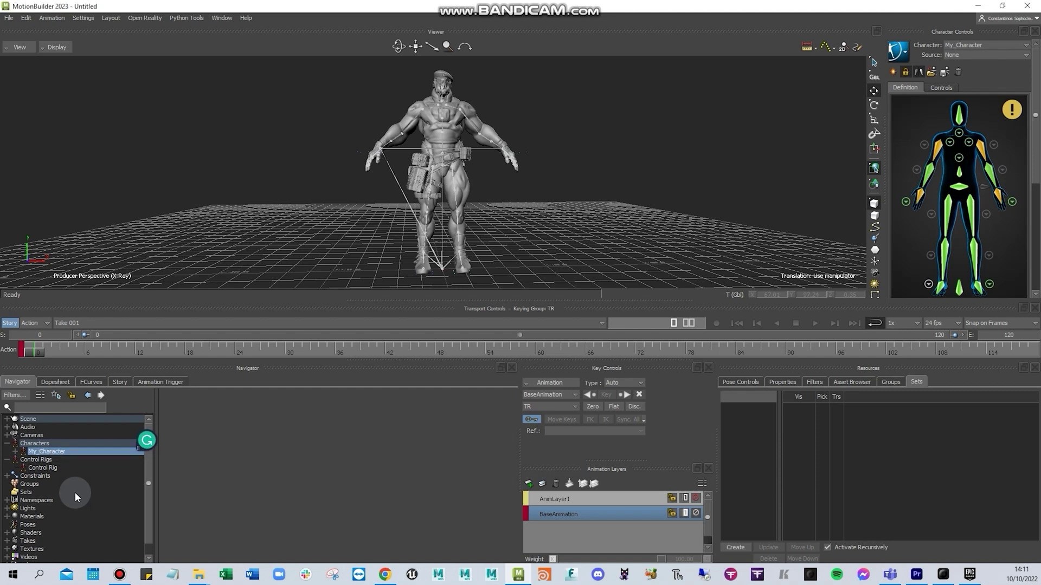
# Save the skeleton definition as a template named my_character
pyautogui.click(945, 72)
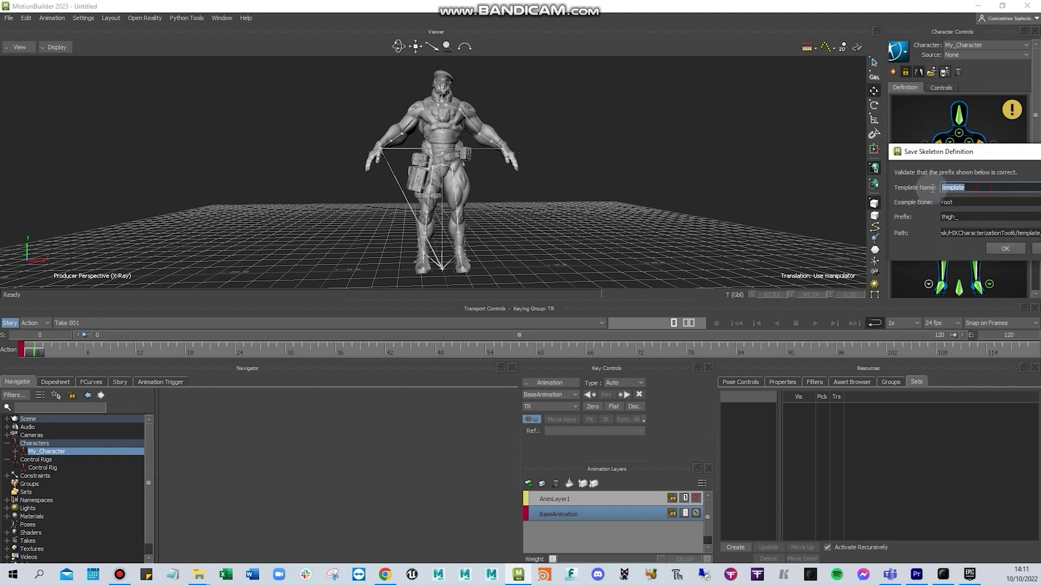
pyautogui.write('my_character')
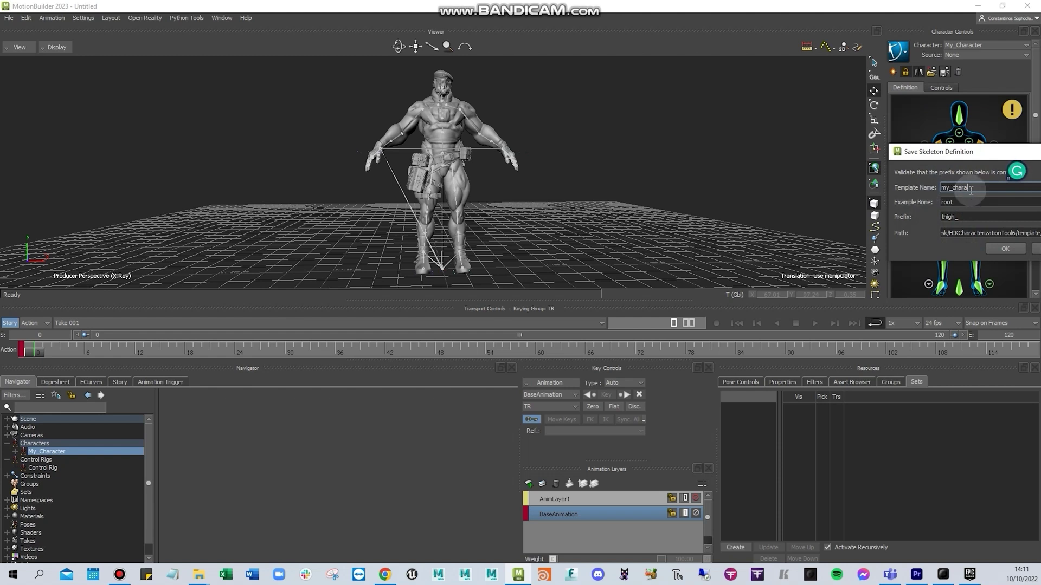
pyautogui.click(1005, 248)
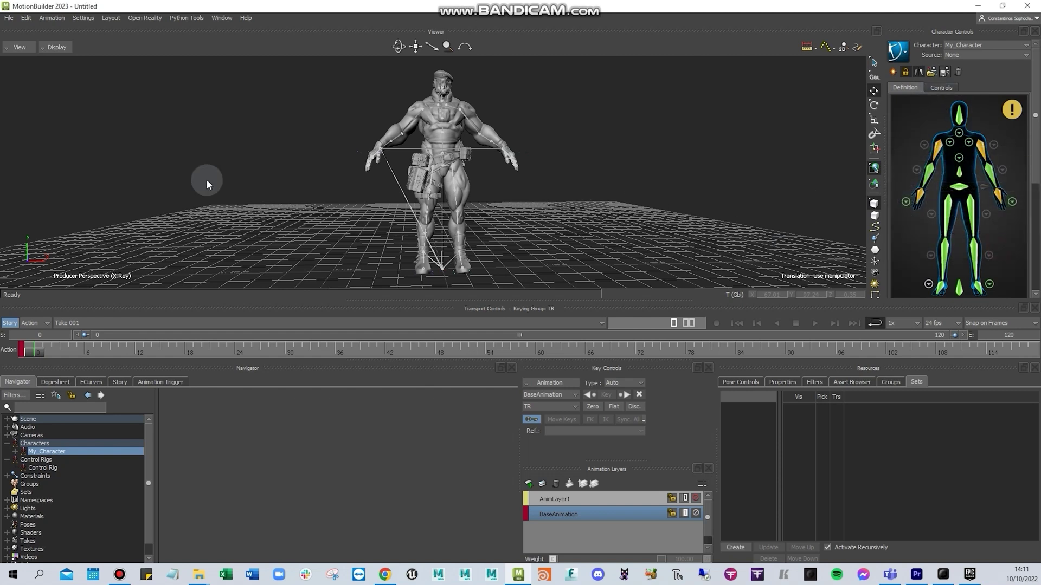
pyautogui.click(9, 18)
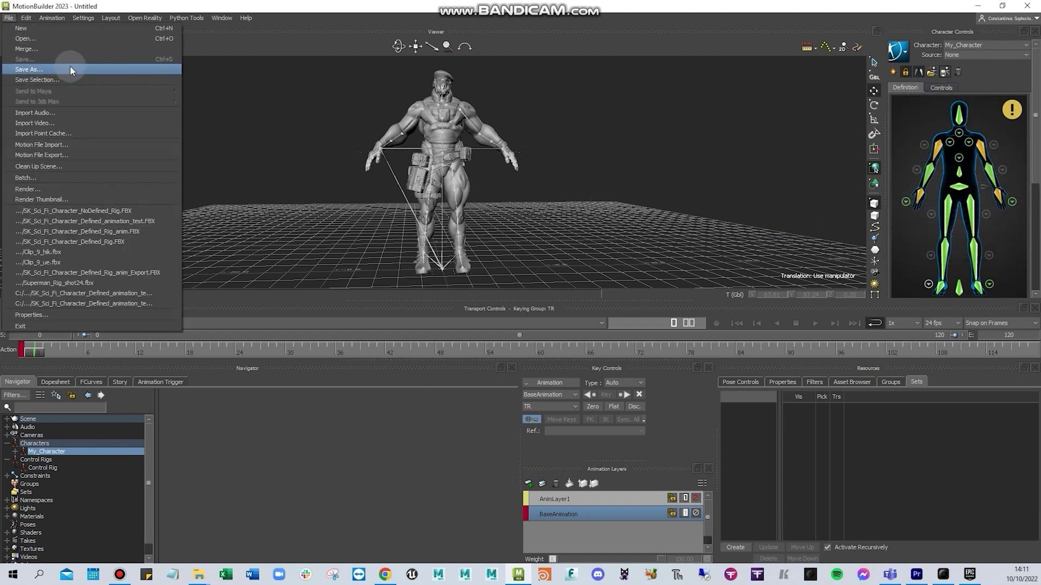
pyautogui.click(578, 153)
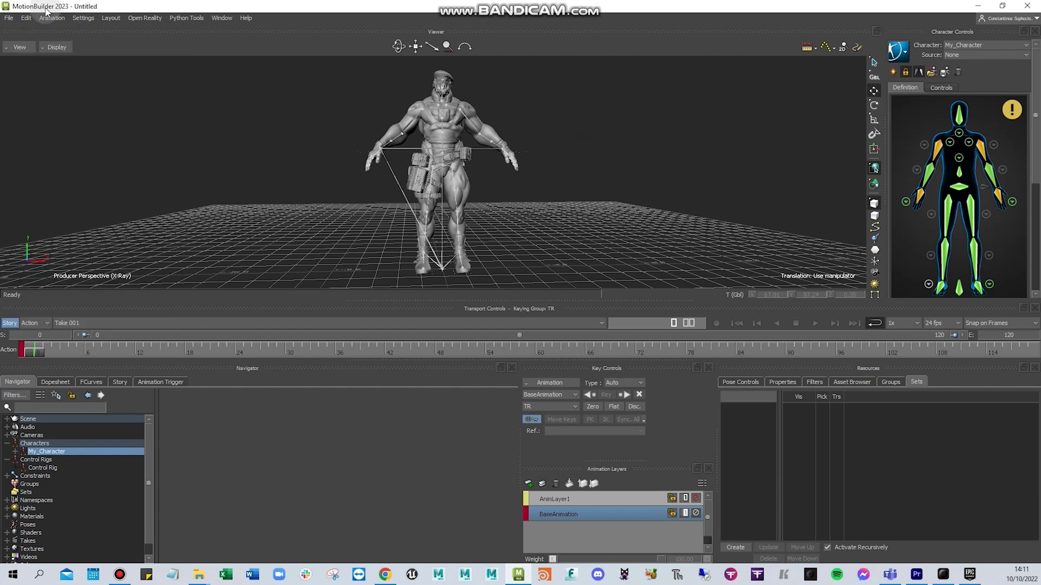